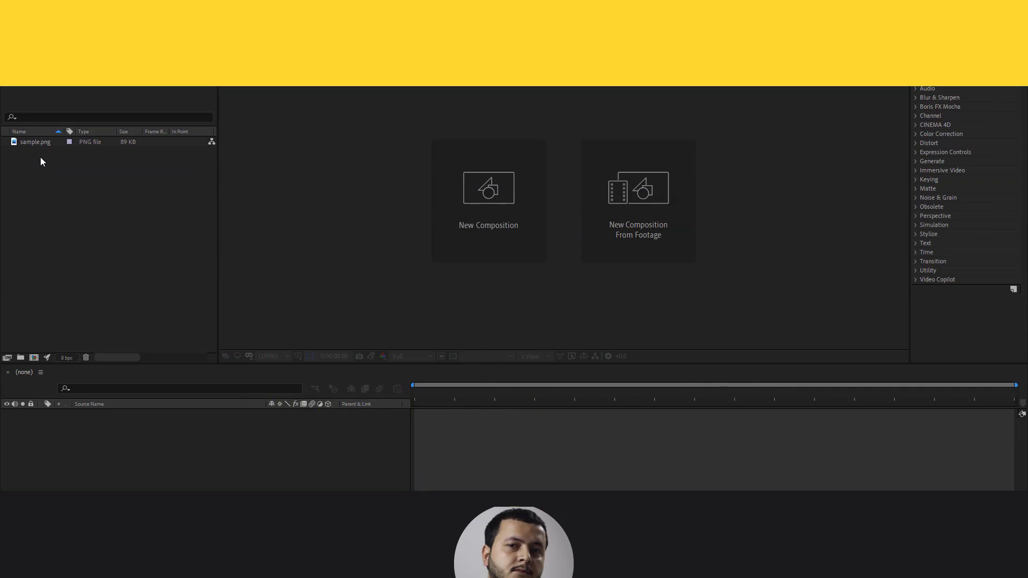
- Preview the sample.png gear image as footage and return to the empty composition view
left_click(33, 143)
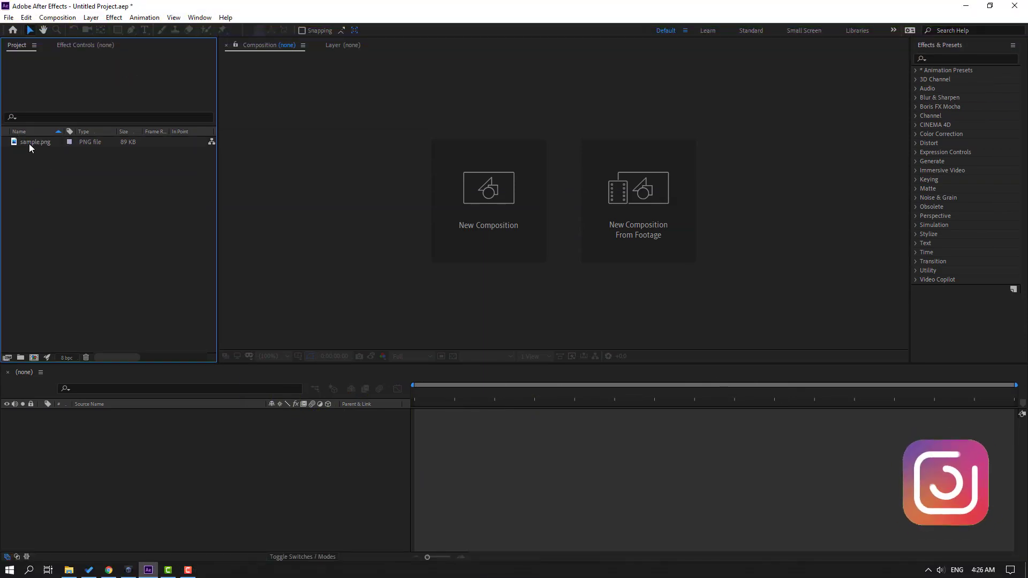
double_click(31, 143)
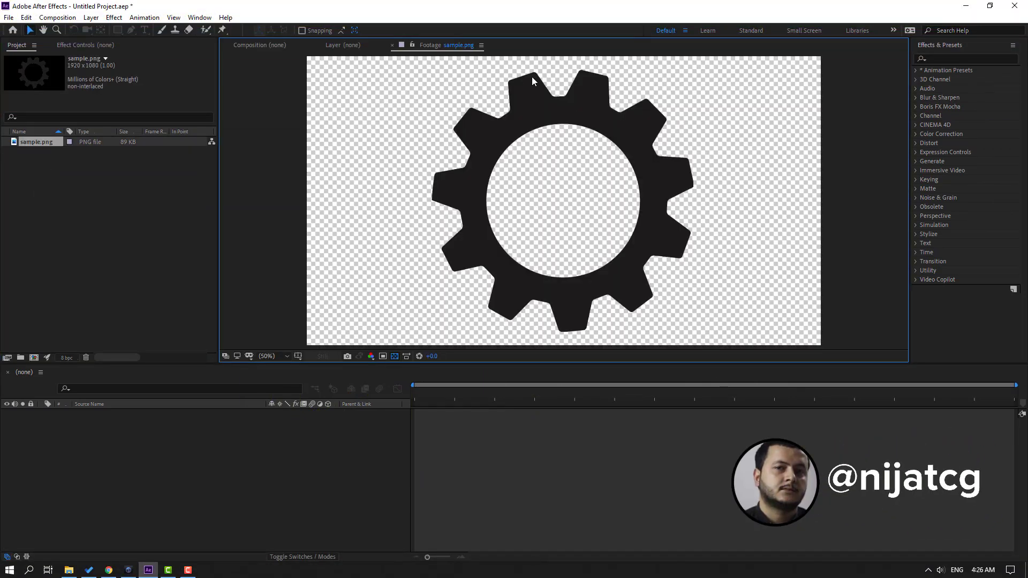
left_click(260, 45)
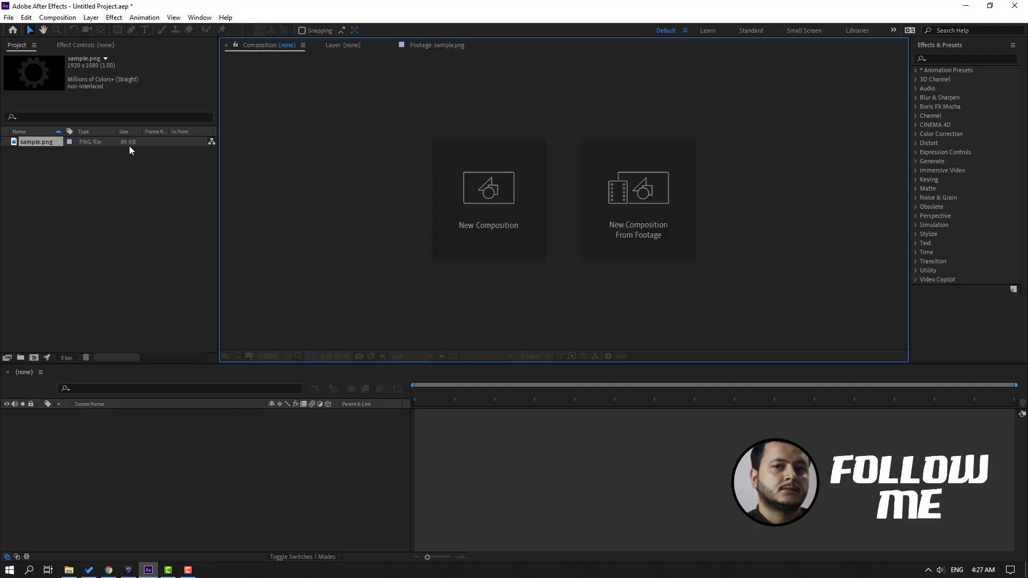
- Create a new composition from the sample.png footage and deselect its layer
left_click(46, 174)
left_click(33, 143)
left_click_drag(27, 150, 34, 358)
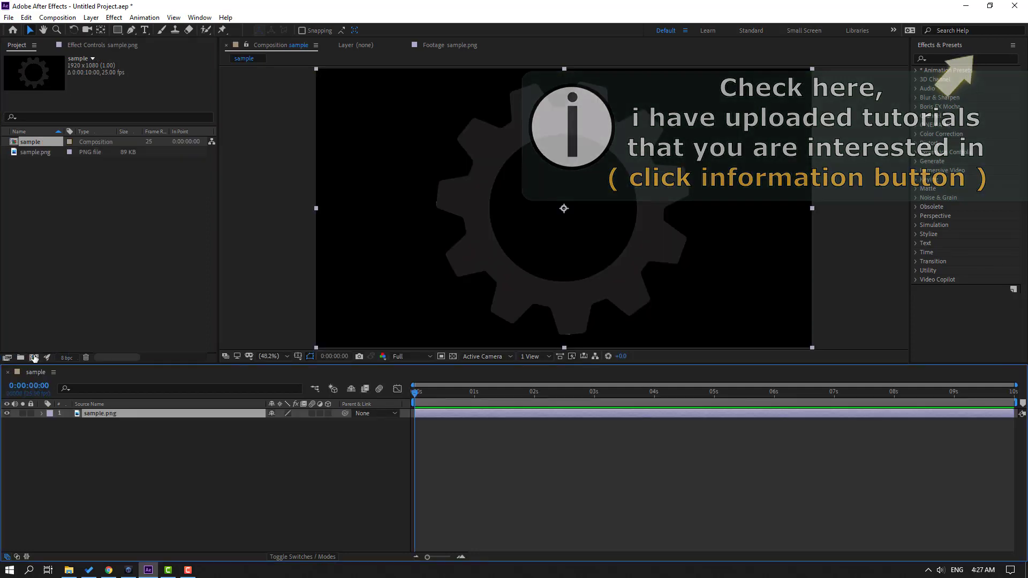
left_click(95, 449)
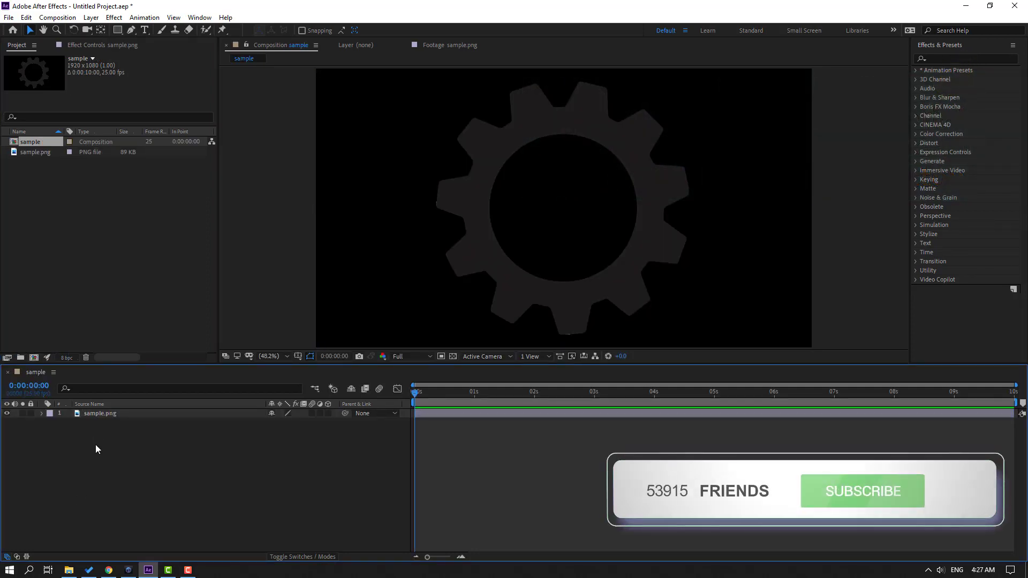
- Set the sample.png layer's scale to 50% and collapse its properties
left_click(95, 413)
key("s")
left_click(283, 423)
type("50")
key("Return")
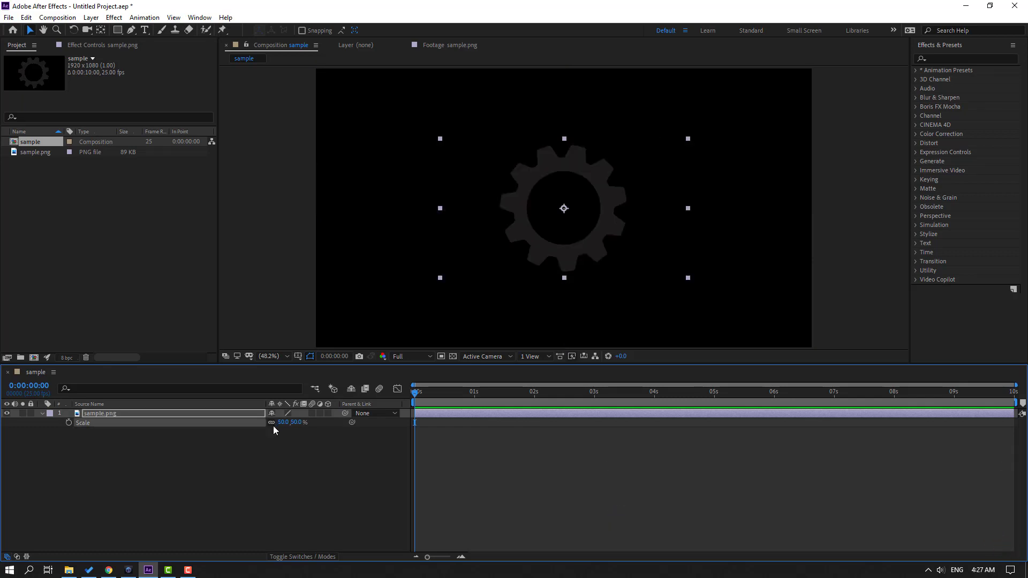
left_click(42, 413)
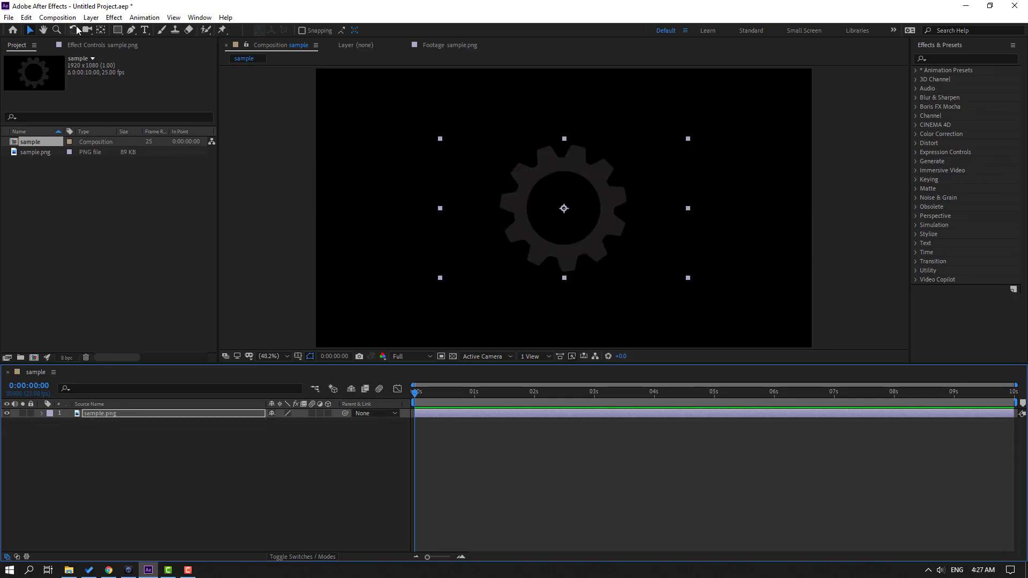
- Auto-trace the sample.png layer's alpha channel for the current frame onto a new layer, and hide both layers
left_click(90, 18)
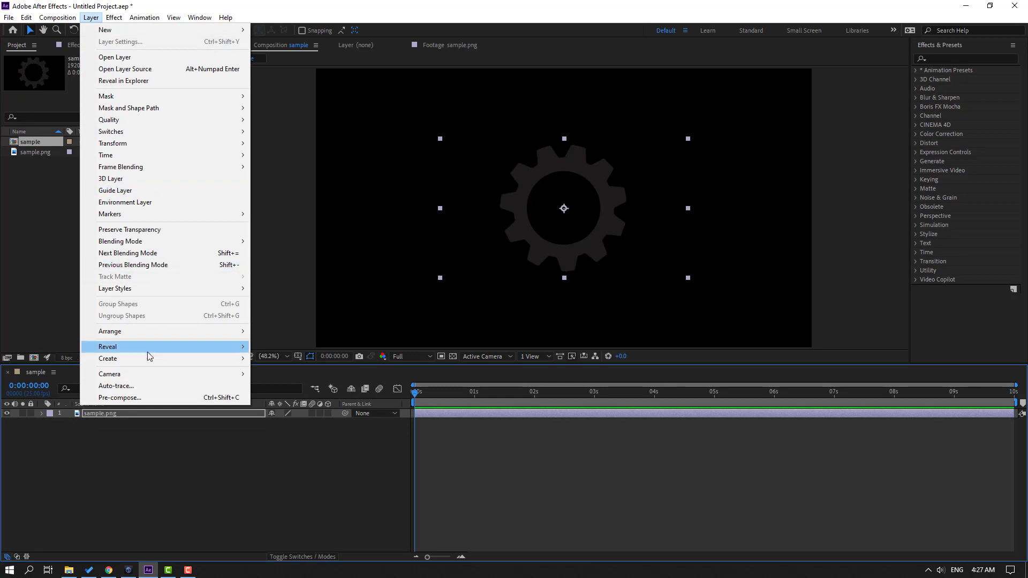
left_click(117, 387)
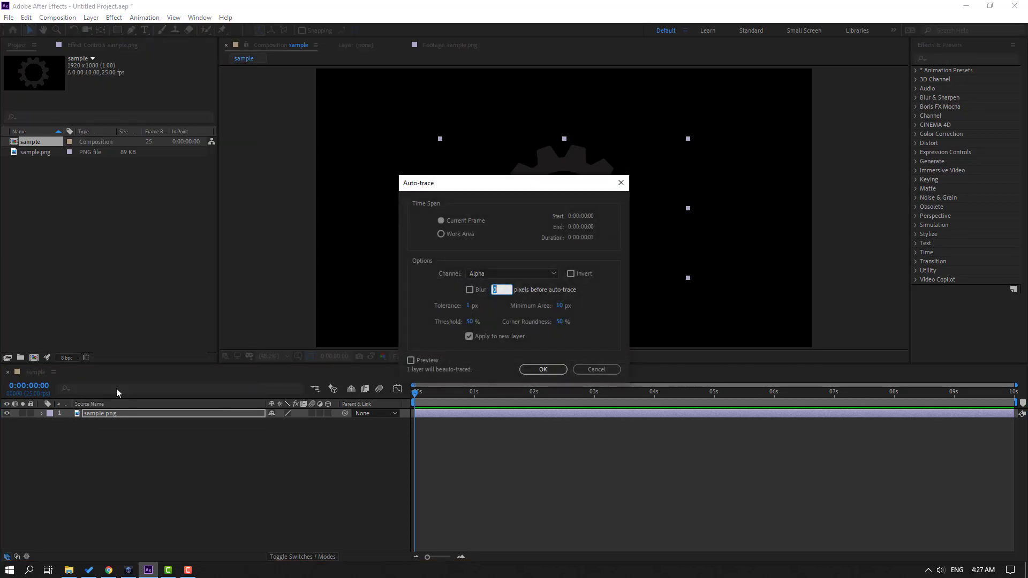
left_click(469, 337)
left_click(544, 369)
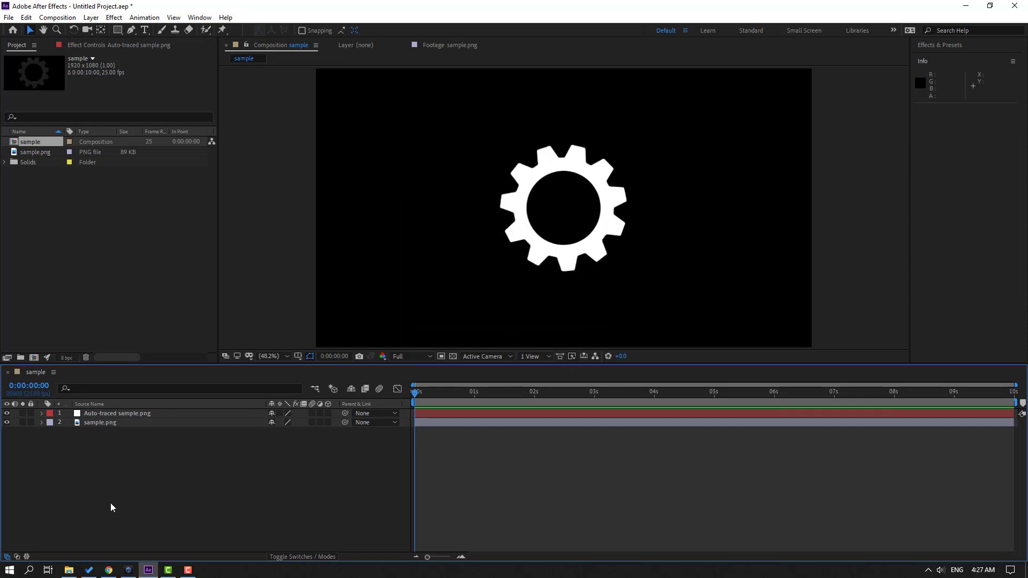
left_click_drag(7, 413, 6, 423)
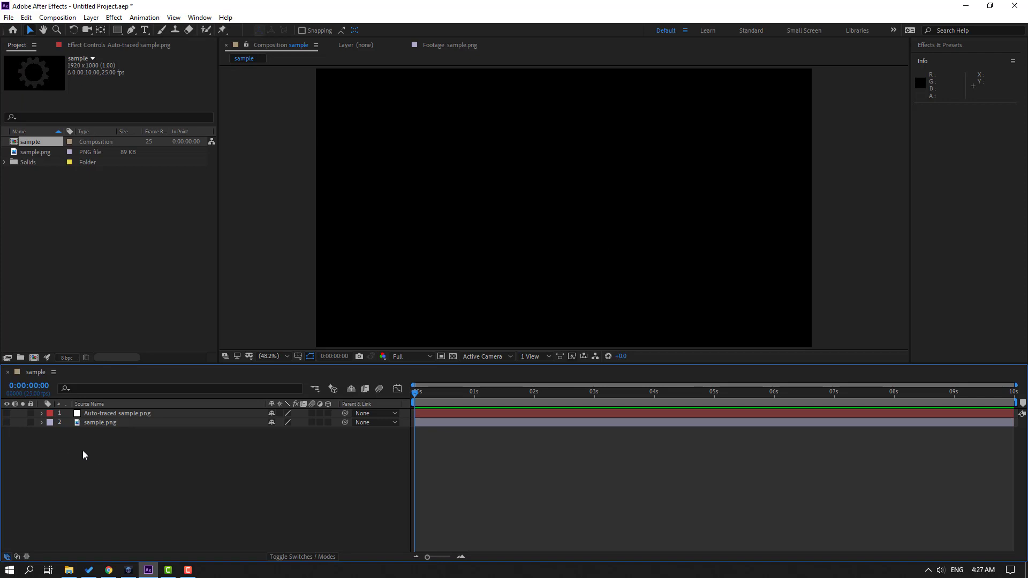
- Create a white 1920 x 1080 px solid layer named E3D
right_click(83, 455)
mouse_move(191, 333)
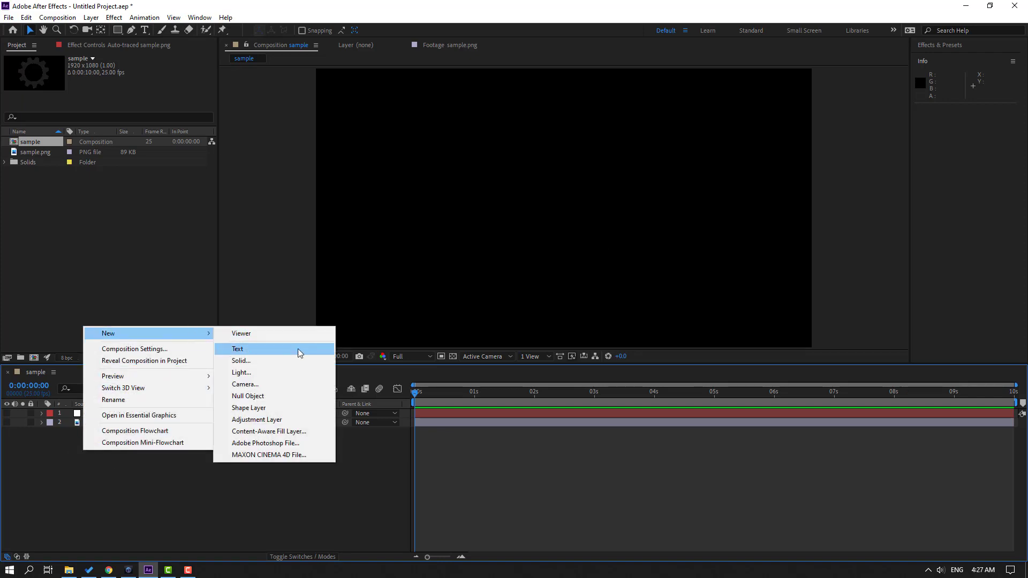
left_click(273, 362)
type("E3D")
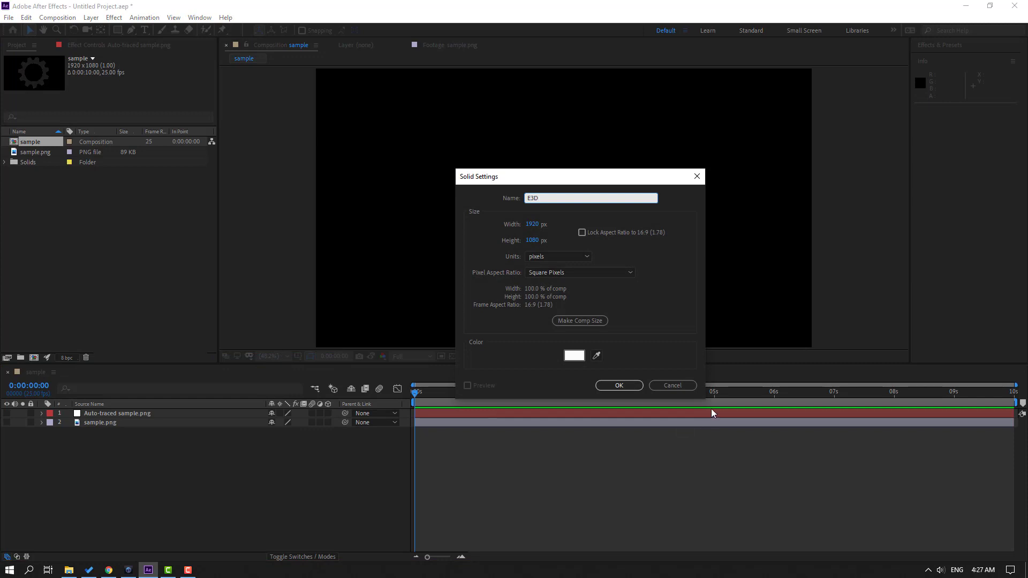
left_click(619, 386)
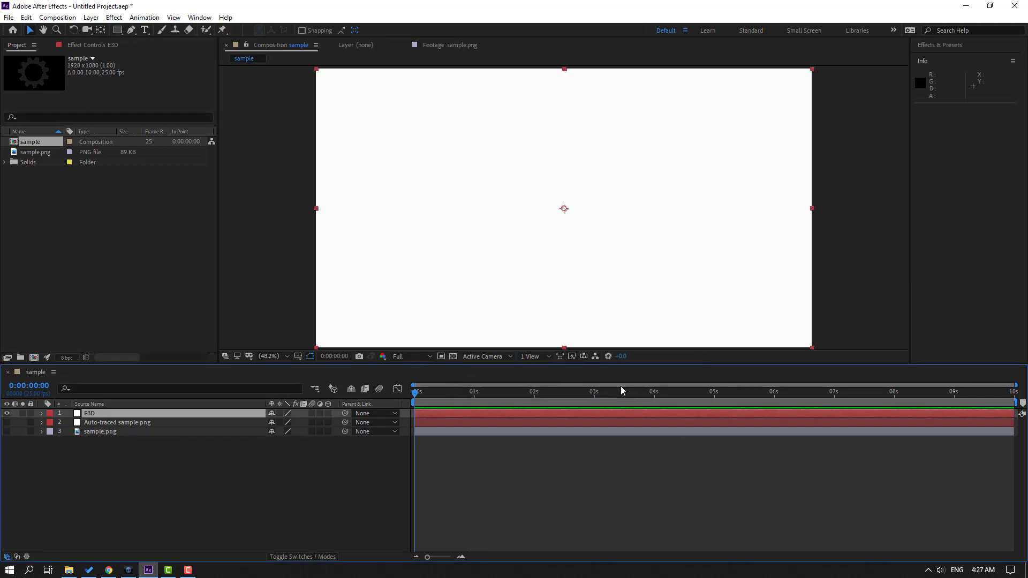
- Apply the Video Copilot Element effect to the E3D solid
left_click(114, 17)
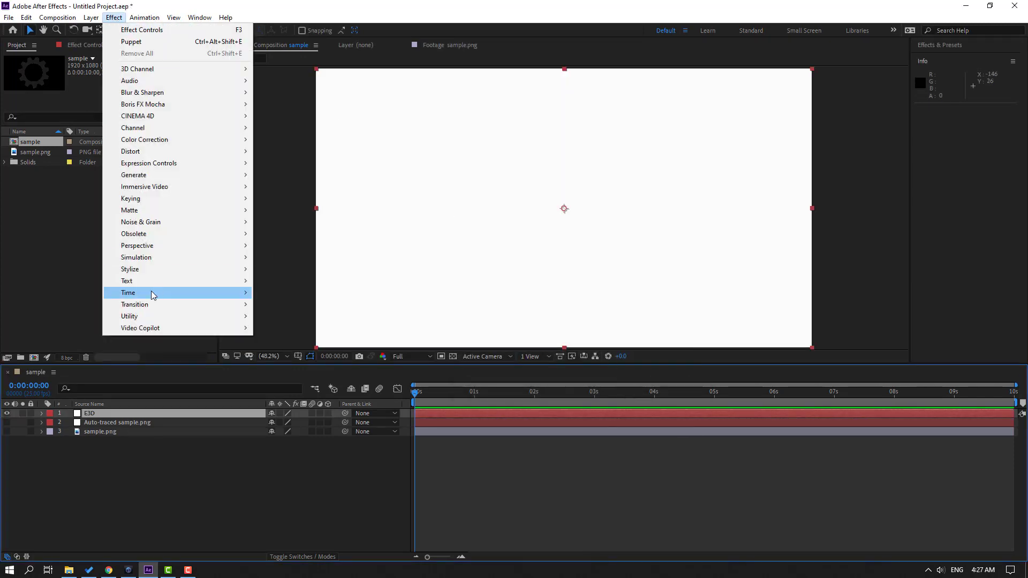
mouse_move(138, 334)
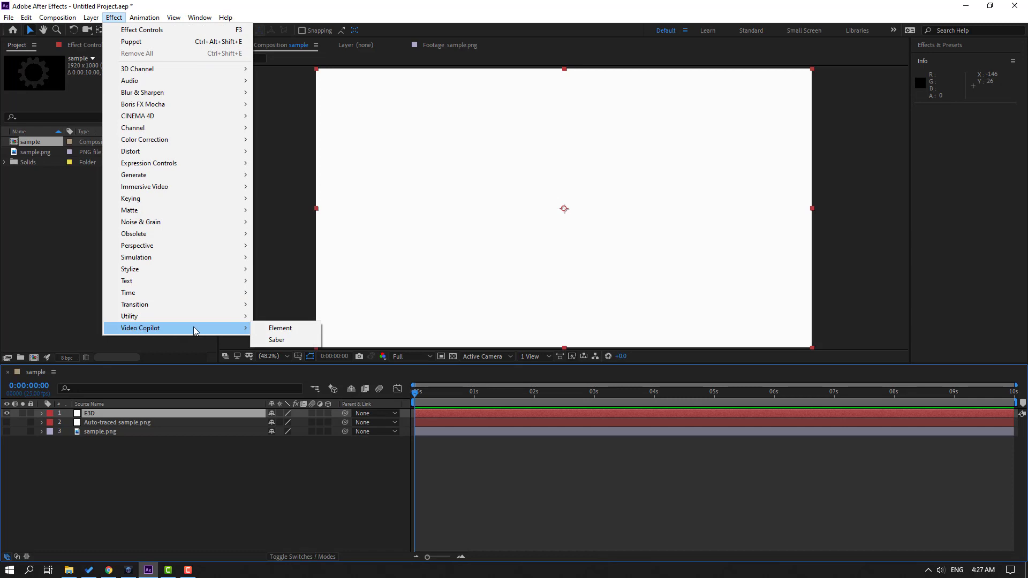
left_click(294, 328)
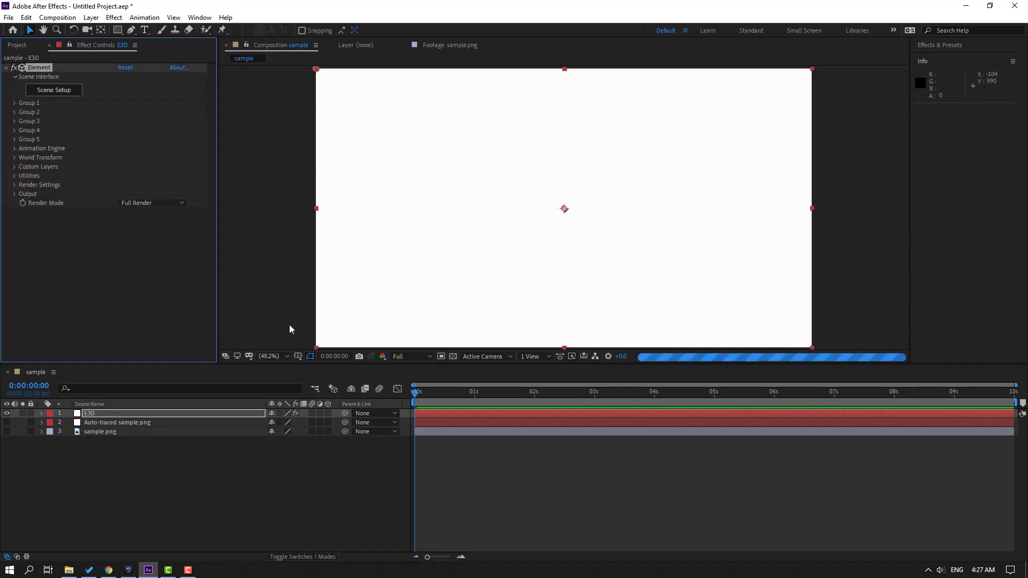
- Assign Auto-traced sample.png as Path Layer 1 in Element's custom text and masks, and collapse the custom layer settings
left_click(15, 167)
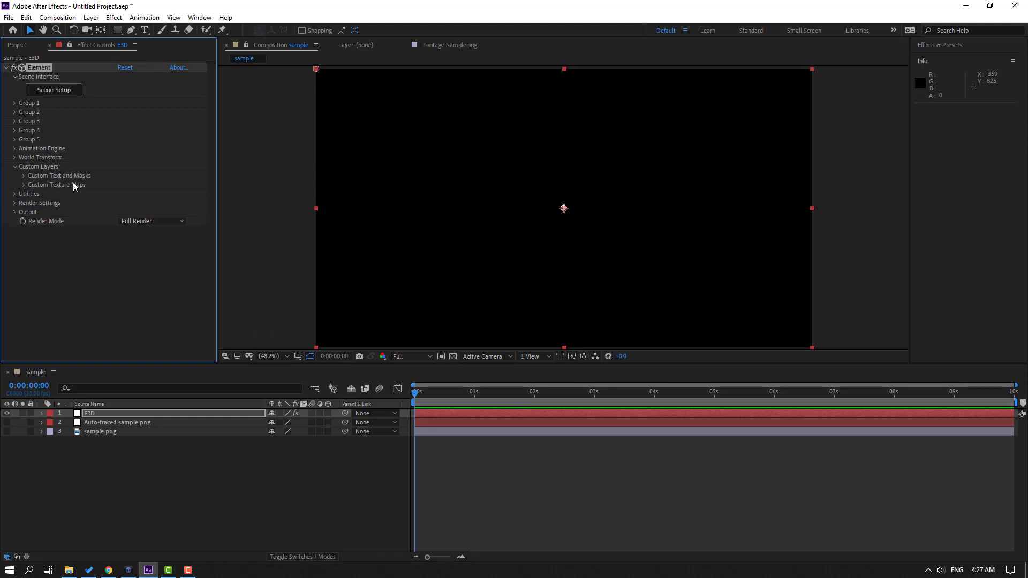
left_click(23, 176)
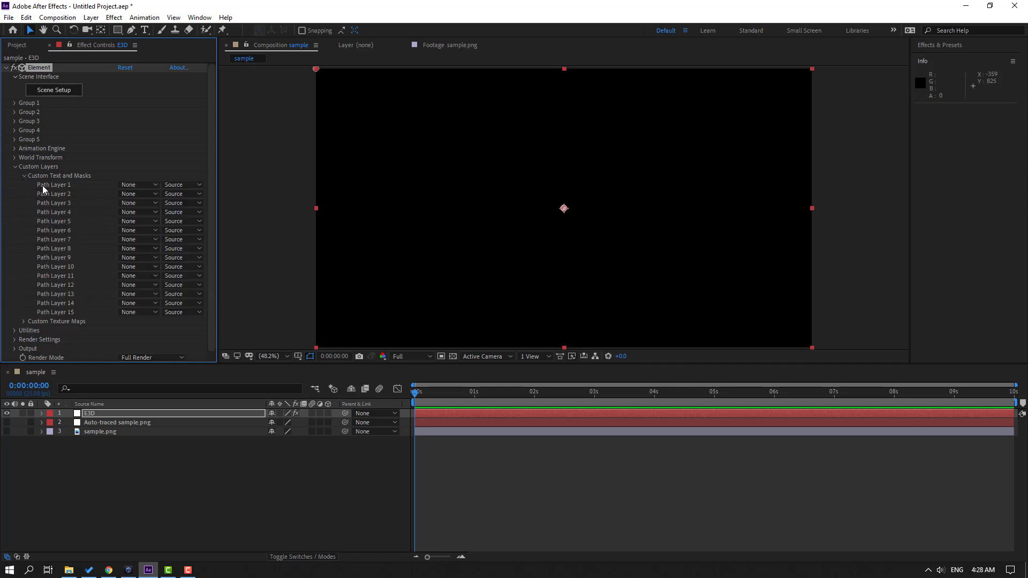
left_click(144, 186)
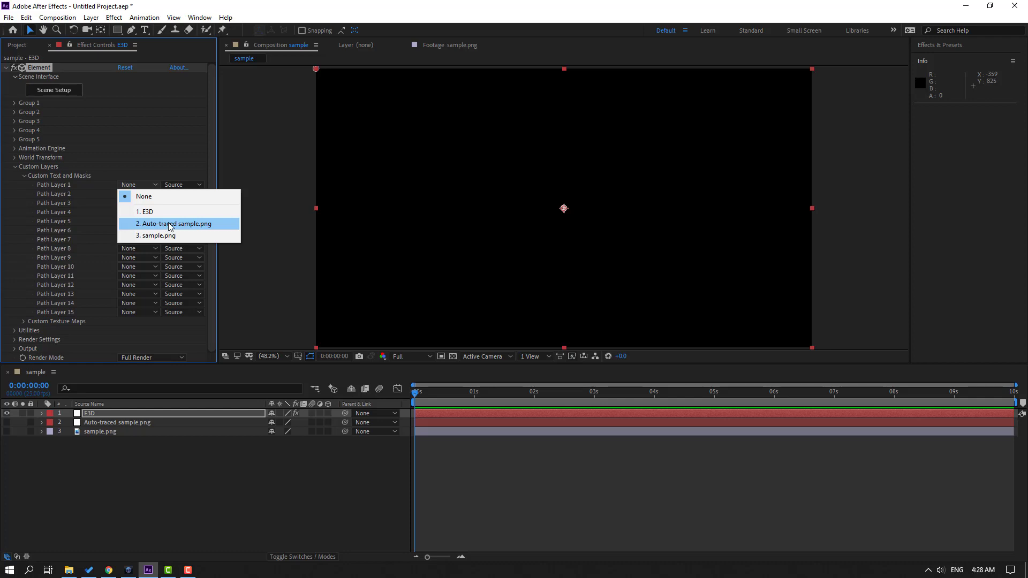
left_click(213, 229)
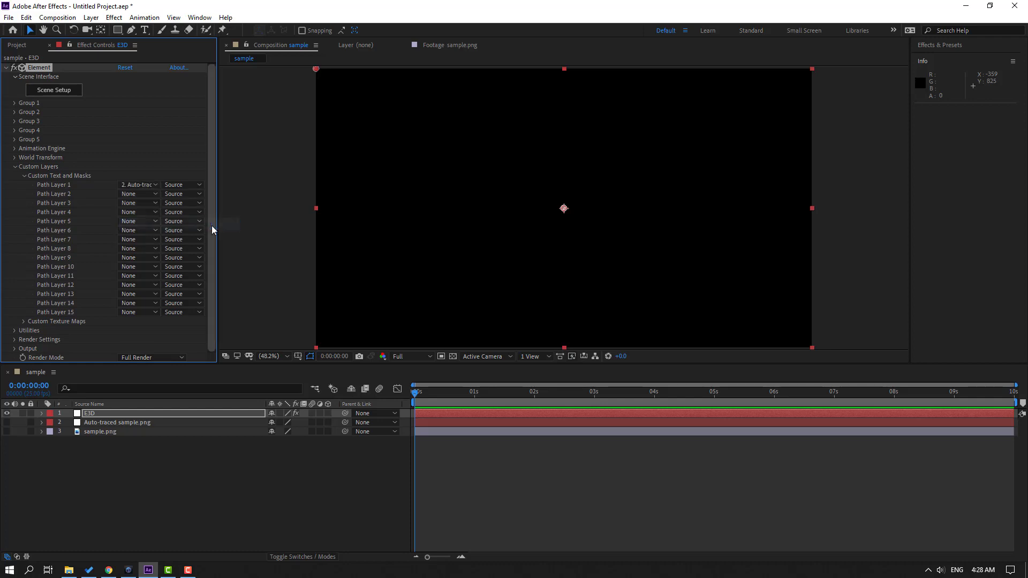
left_click(15, 167)
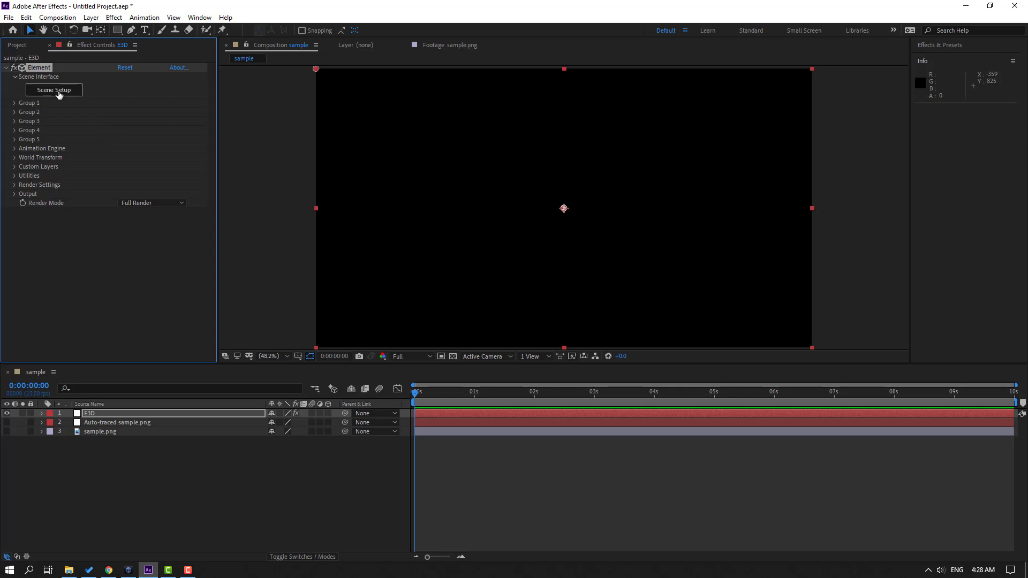
- Open Element's Scene Setup and extrude the traced gear path into a 3D model
left_click(56, 91)
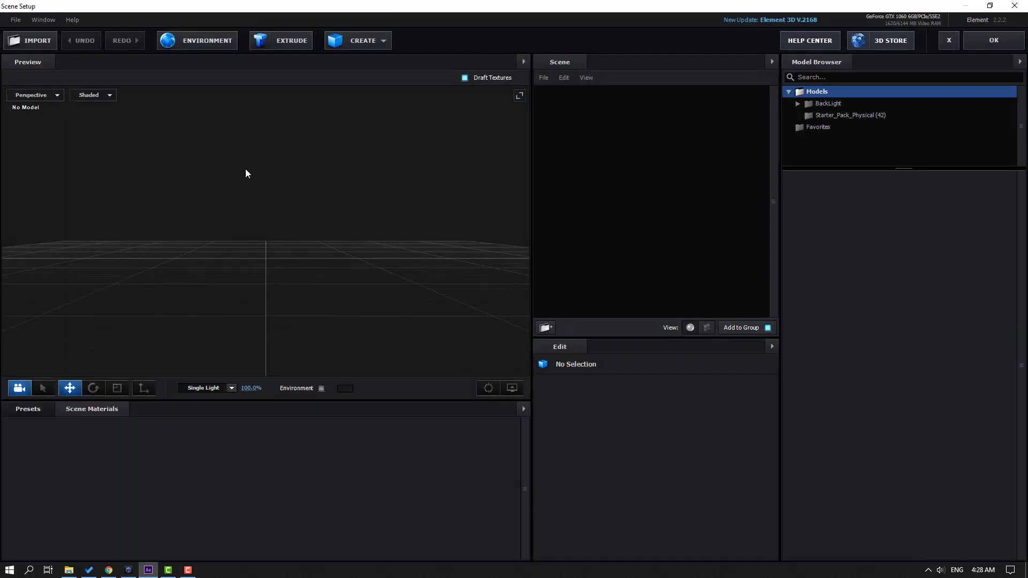
left_click(282, 40)
scroll(119, 220, "down", 2)
left_click_drag(119, 220, 173, 239)
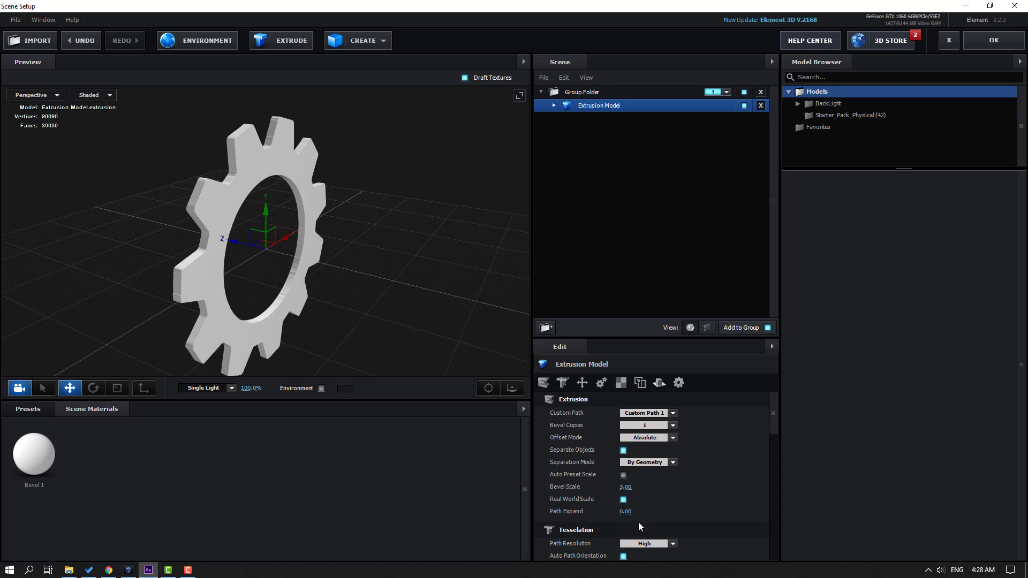
- Thicken the extruded gear by raising its Bevel Scale to 30.58
left_click_drag(313, 283, 349, 278)
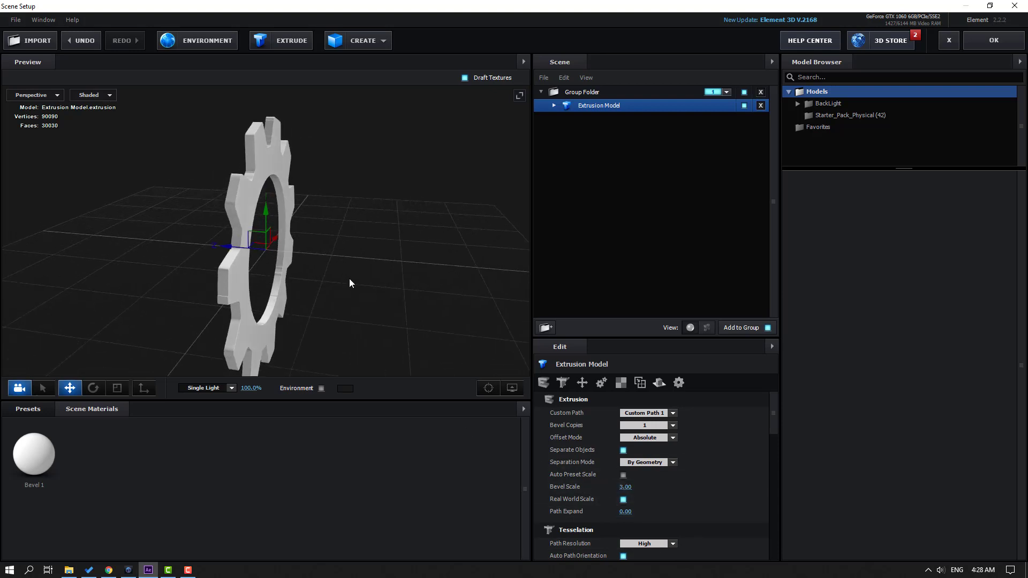
left_click_drag(626, 489, 743, 487)
scroll(320, 302, "down", 3)
left_click_drag(320, 302, 557, 136)
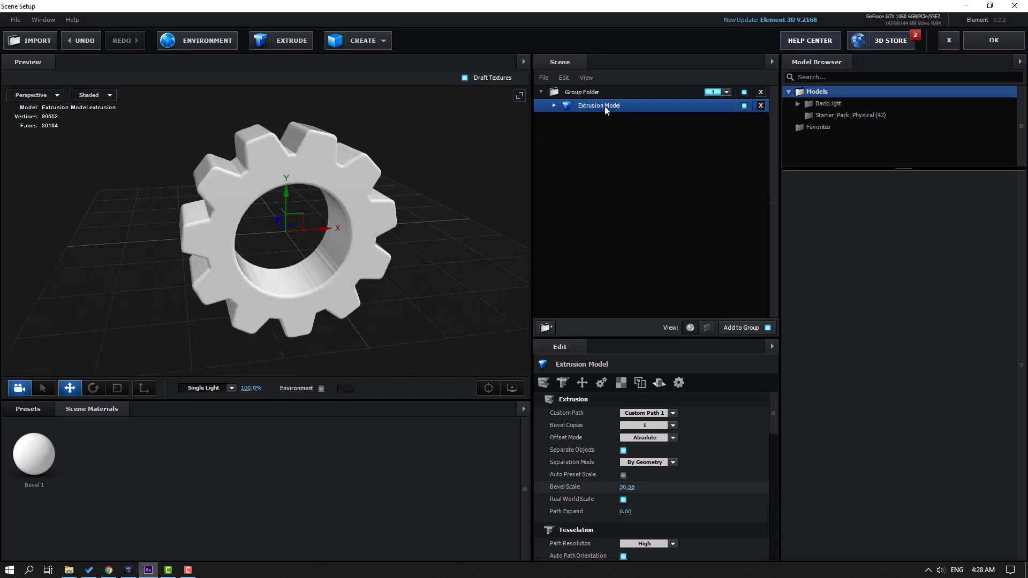
- Duplicate the gear extrusion model and move the copy along the X axis to sit beside the original
key("ctrl+d")
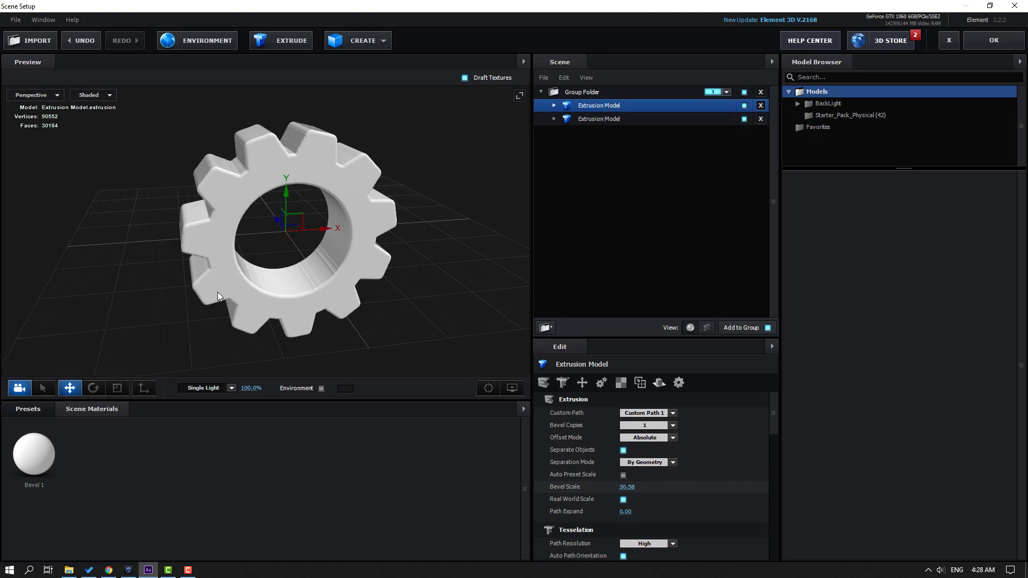
left_click_drag(168, 298, 425, 226)
left_click_drag(481, 205, 310, 231)
left_click_drag(379, 266, 364, 250)
left_click_drag(427, 235, 254, 283)
scroll(332, 248, "down", 2)
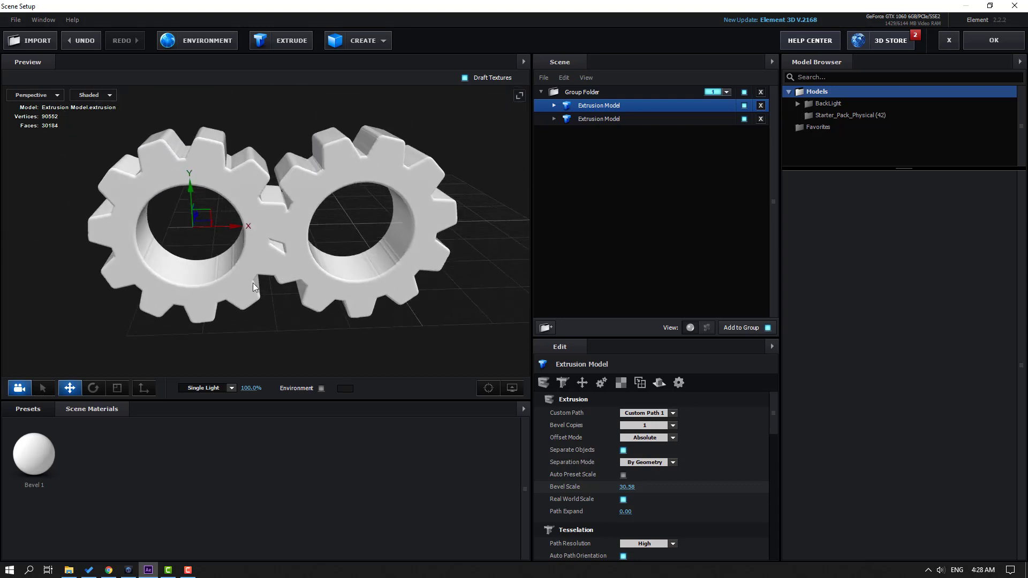
- Scale the duplicated gear down slightly in the preview
left_click(118, 389)
mouse_move(313, 168)
left_mouse_down()
mouse_move(300, 184)
mouse_move(313, 171)
left_mouse_up()
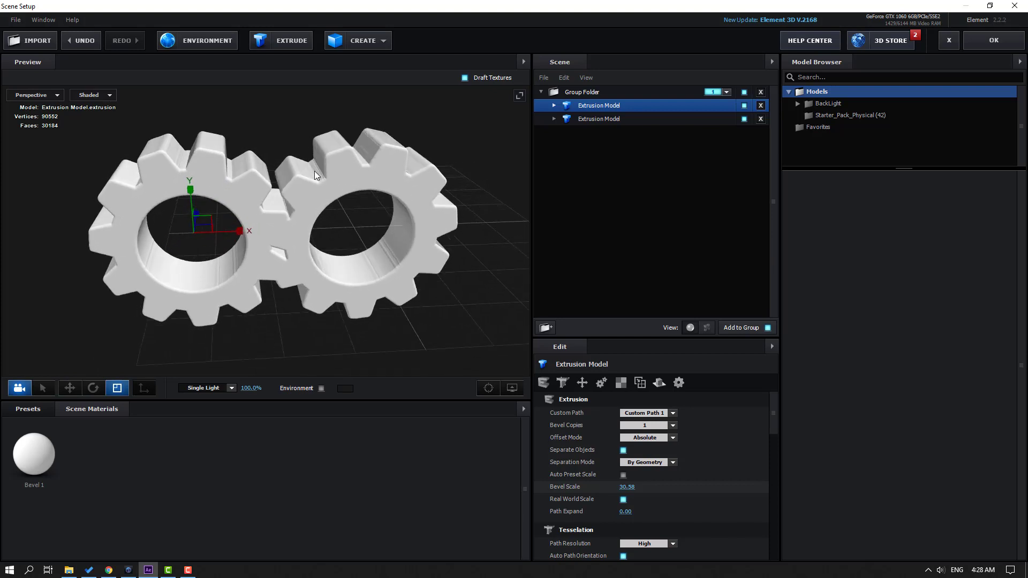
mouse_move(203, 223)
left_mouse_down()
mouse_move(184, 252)
mouse_move(197, 235)
left_mouse_up()
mouse_move(274, 260)
left_mouse_down()
mouse_move(282, 236)
mouse_move(268, 264)
left_mouse_up()
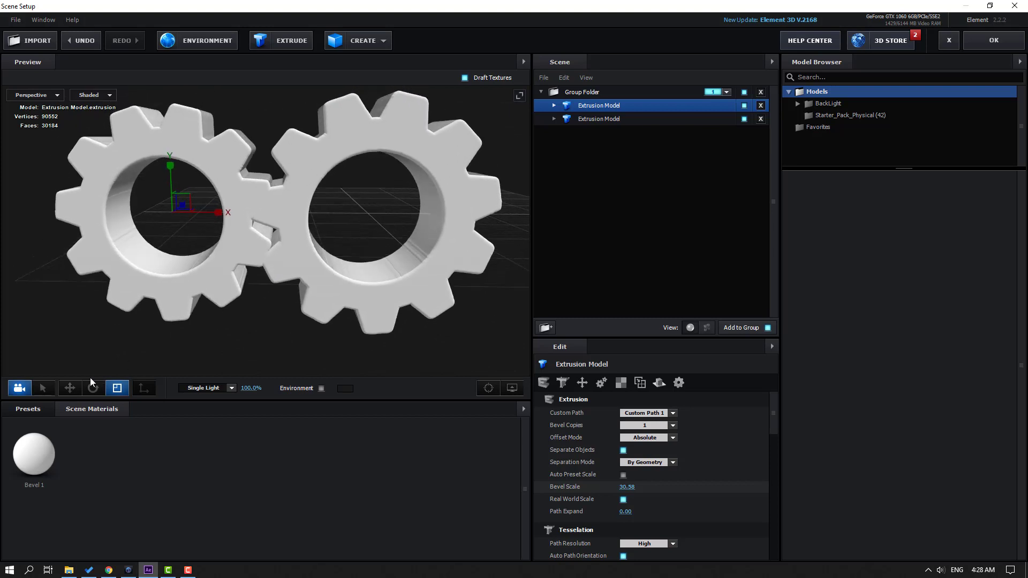
- Reposition the duplicated gear along its X and Y axes so its teeth mesh with the original gear
left_click(70, 389)
left_click_drag(174, 187, 202, 197)
mouse_move(270, 220)
left_mouse_down()
mouse_move(283, 200)
mouse_move(273, 206)
left_mouse_up()
left_click_drag(214, 188, 212, 188)
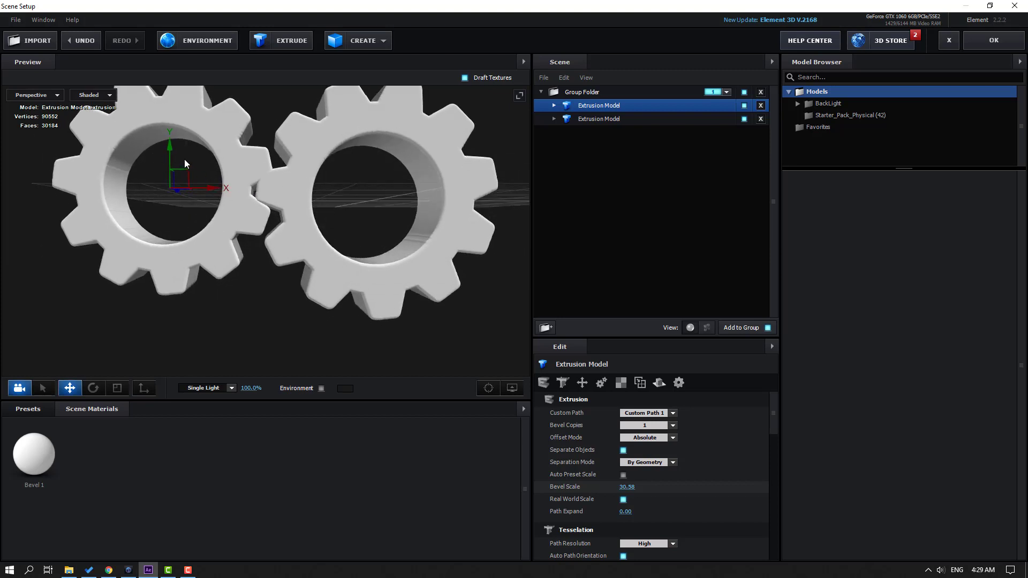
left_click_drag(170, 156, 259, 202)
scroll(214, 294, "down", 5)
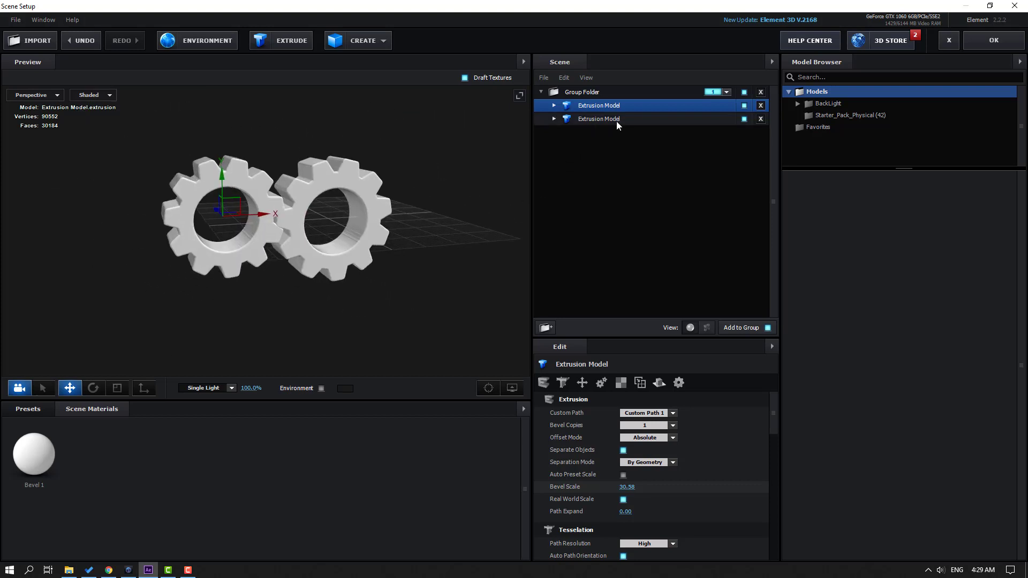
- Set the original gear's auxiliary animation channel to Channel 1
left_click(617, 120)
left_click_drag(776, 416, 778, 486)
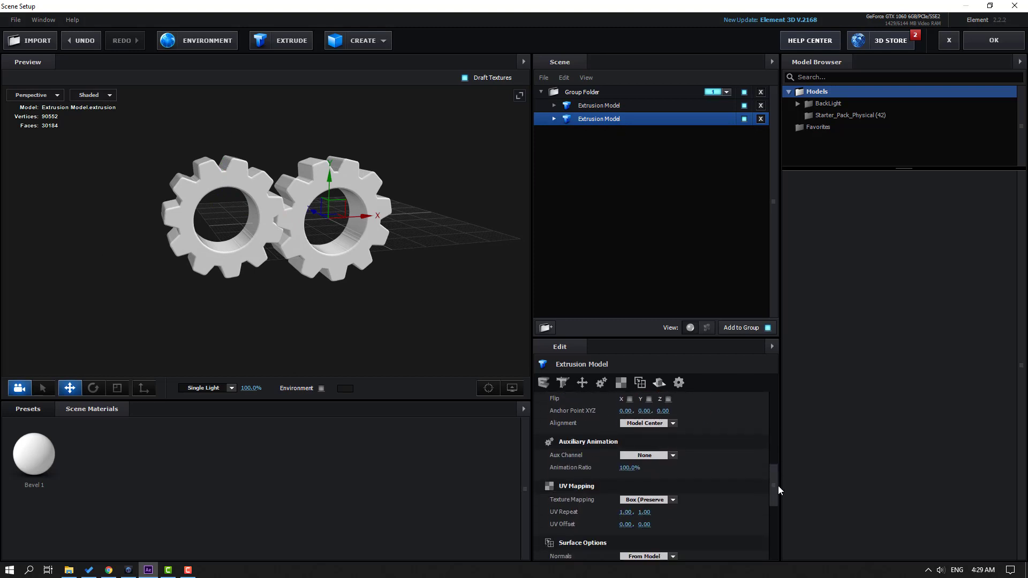
left_click(641, 458)
left_click(652, 340)
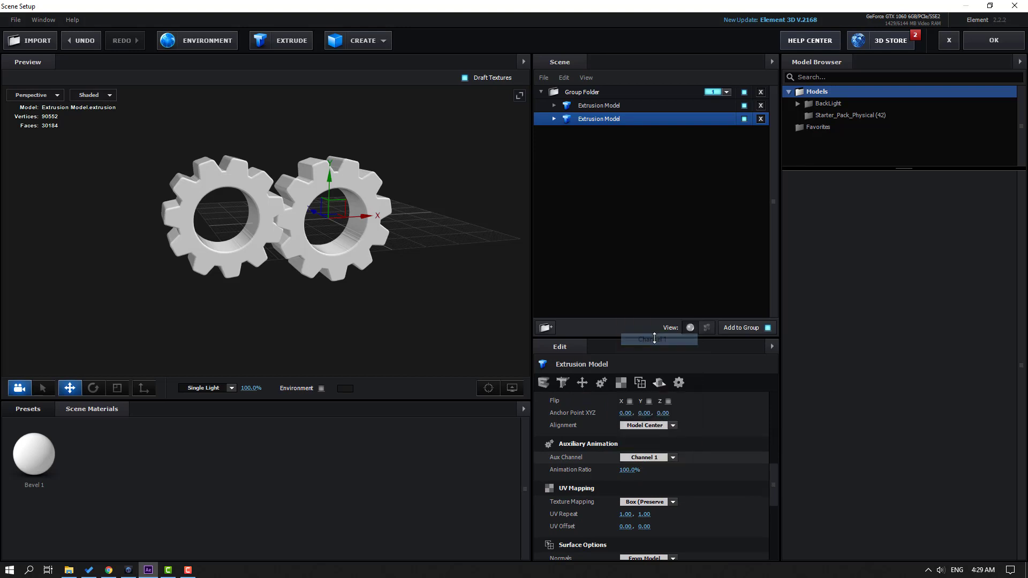
- Set the other gear's auxiliary animation channel to Channel 2 and apply the scene setup
left_click(605, 107)
left_click(638, 458)
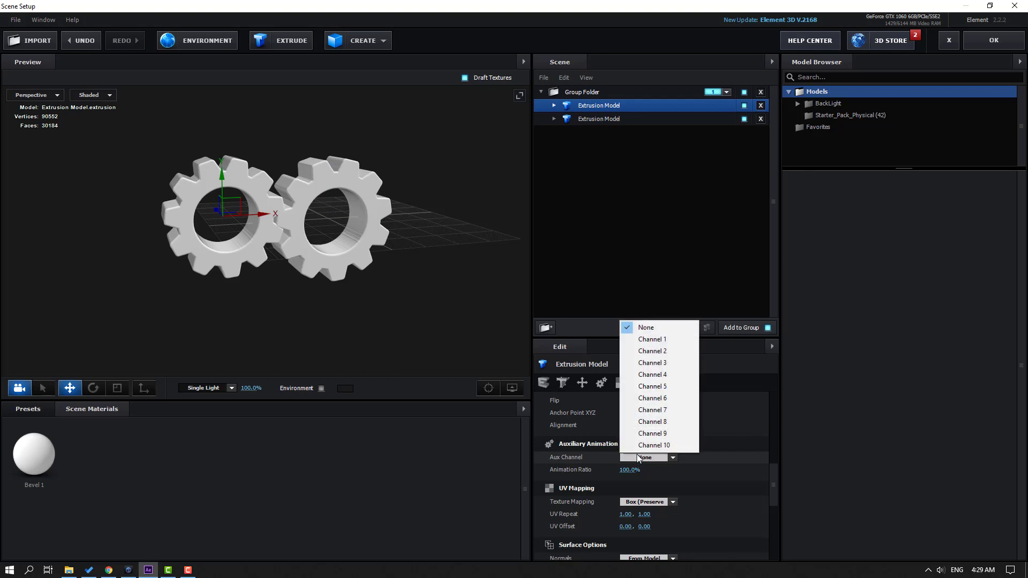
left_click(654, 347)
scroll(267, 250, "up", 4)
mouse_move(314, 247)
left_mouse_down()
mouse_move(289, 237)
mouse_move(292, 258)
mouse_move(312, 241)
left_mouse_up()
scroll(312, 241, "down", 5)
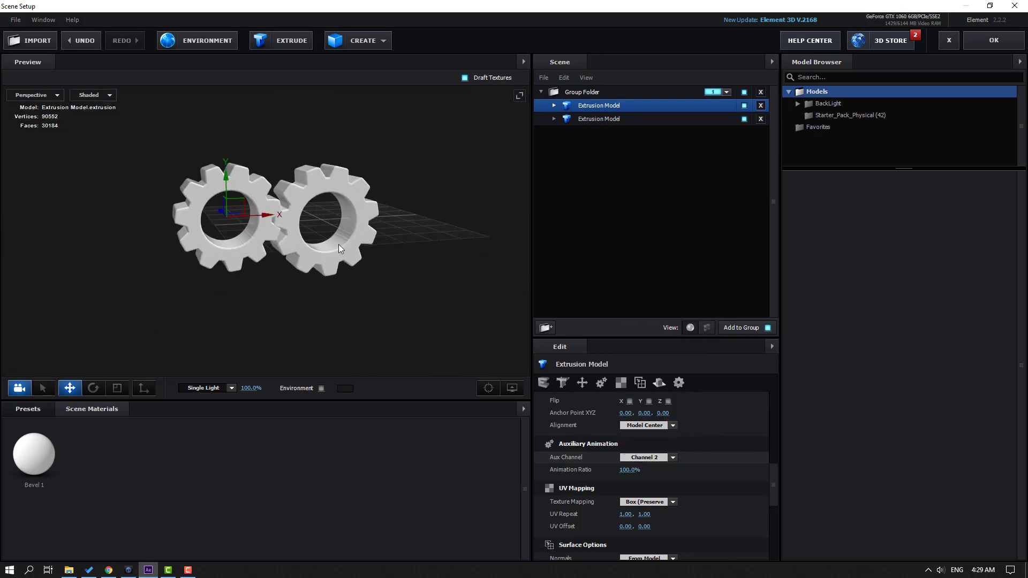
left_click(994, 43)
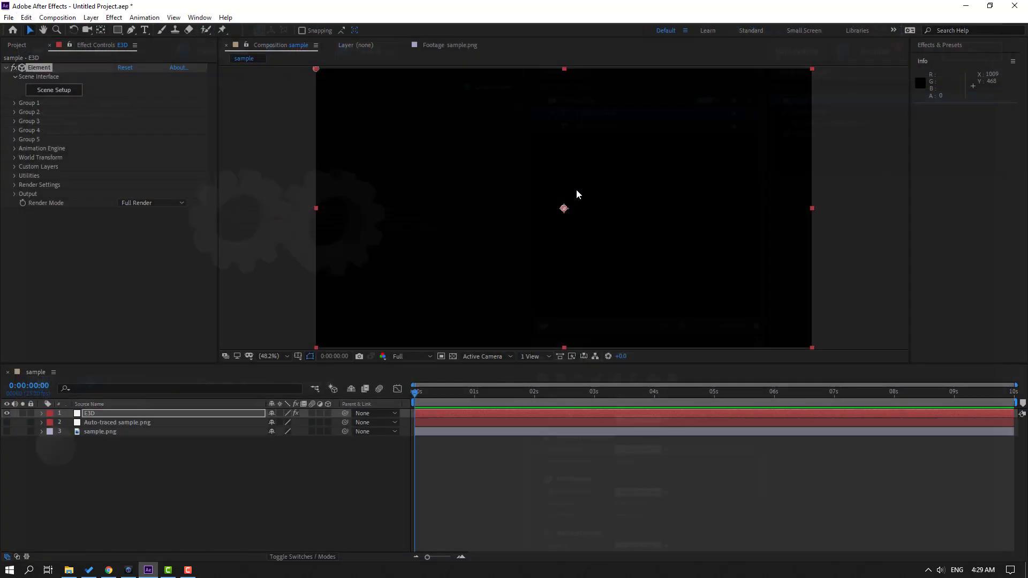
- Add a new two-node camera with the 50mm preset to the composition
left_click(140, 505)
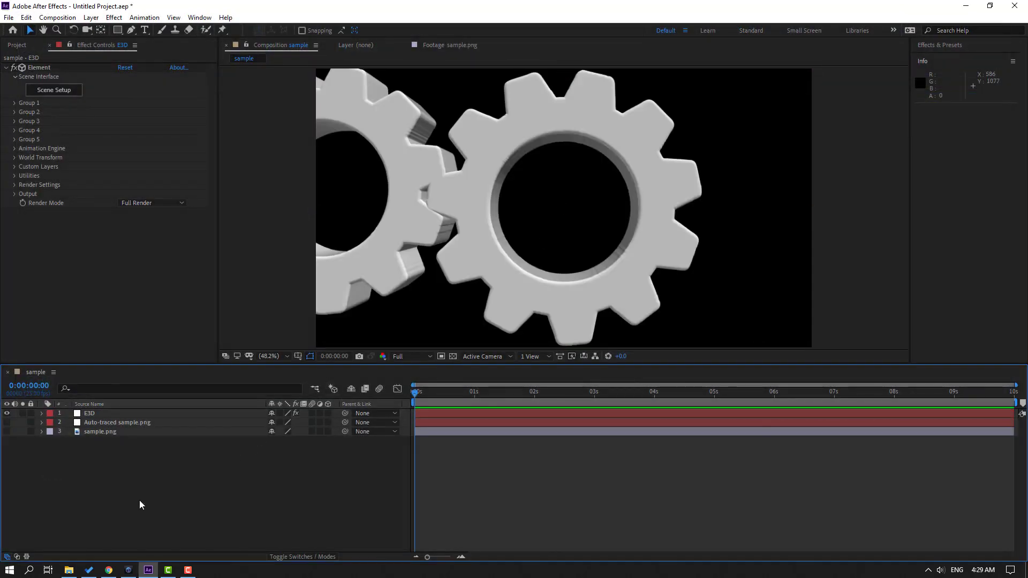
right_click(88, 475)
mouse_move(180, 354)
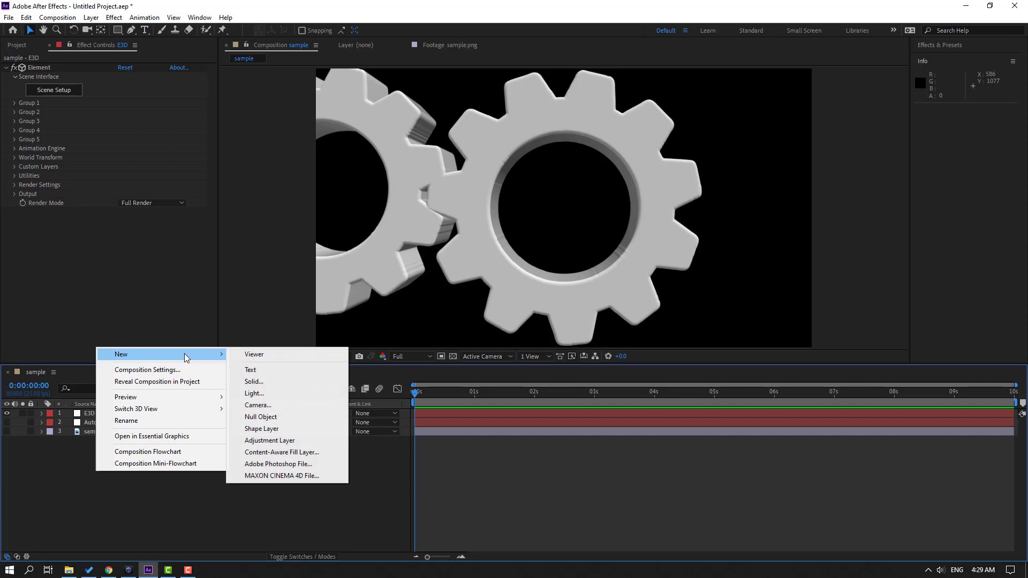
left_click(268, 405)
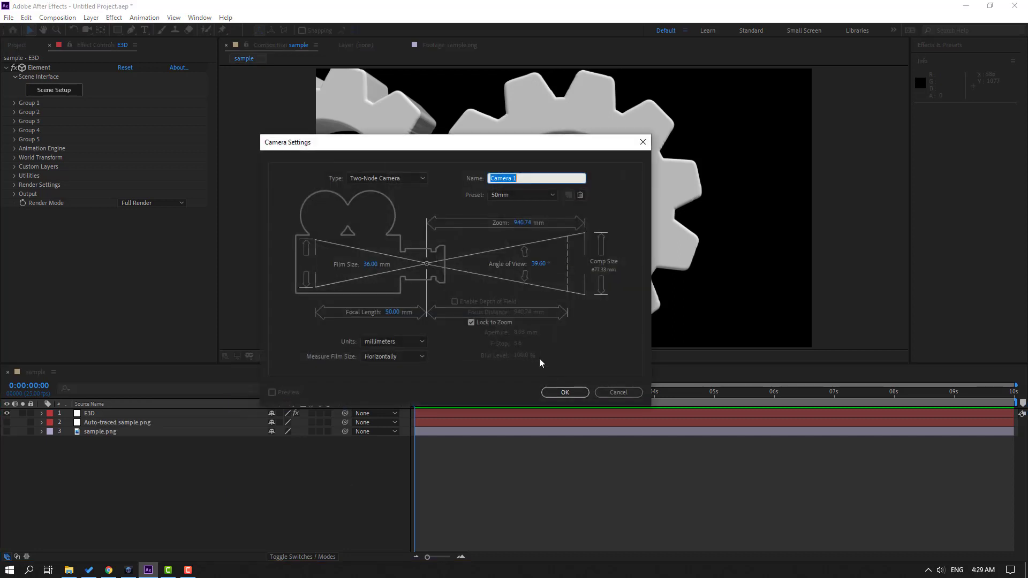
left_click(564, 392)
- Adjust Camera 1 with the camera tools to frame both gears fully in the composition view
key("c")
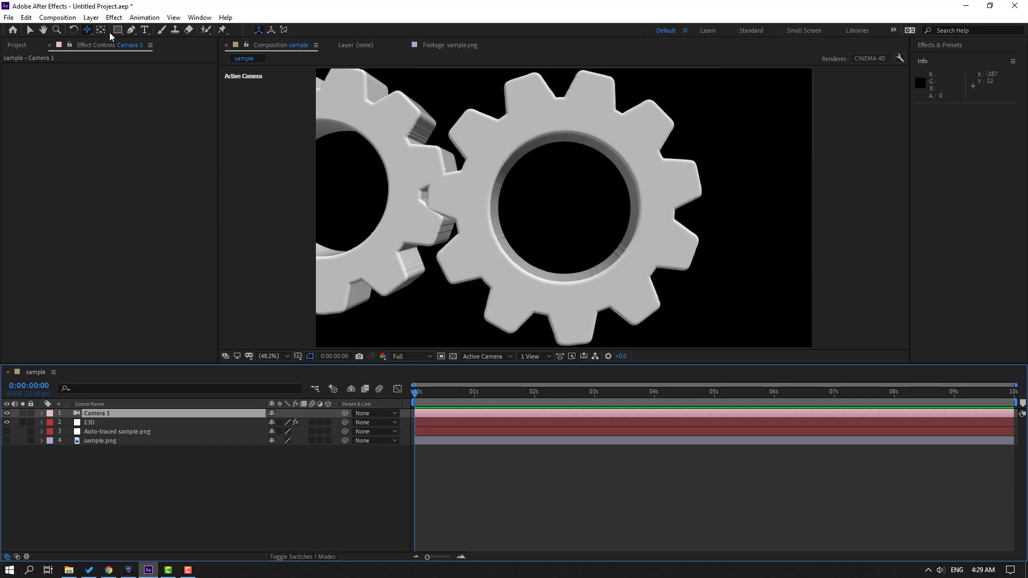
left_click(89, 30)
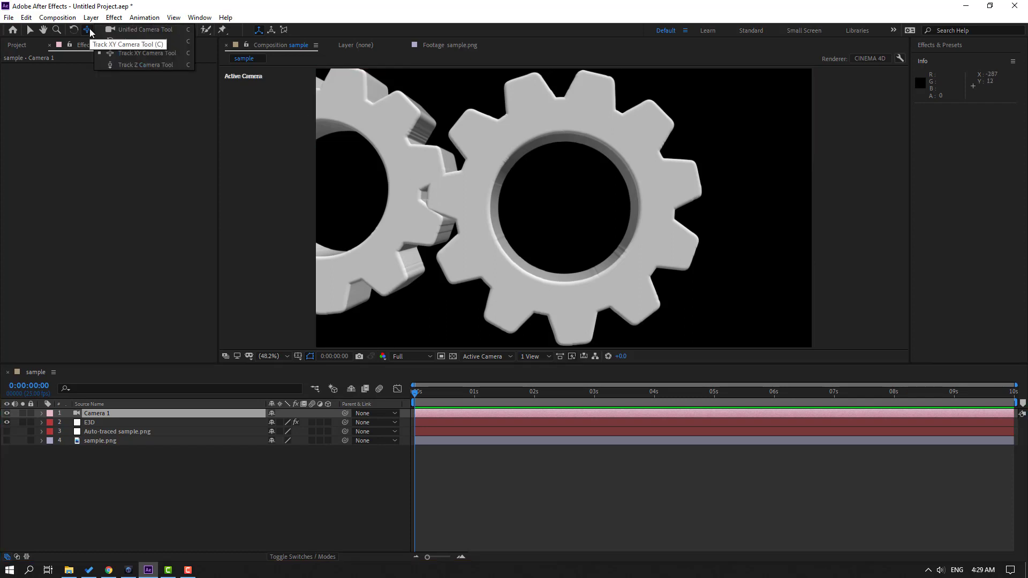
left_click(123, 53)
key("c")
left_click_drag(457, 115, 495, 177)
key("c")
left_click(70, 475)
key("v")
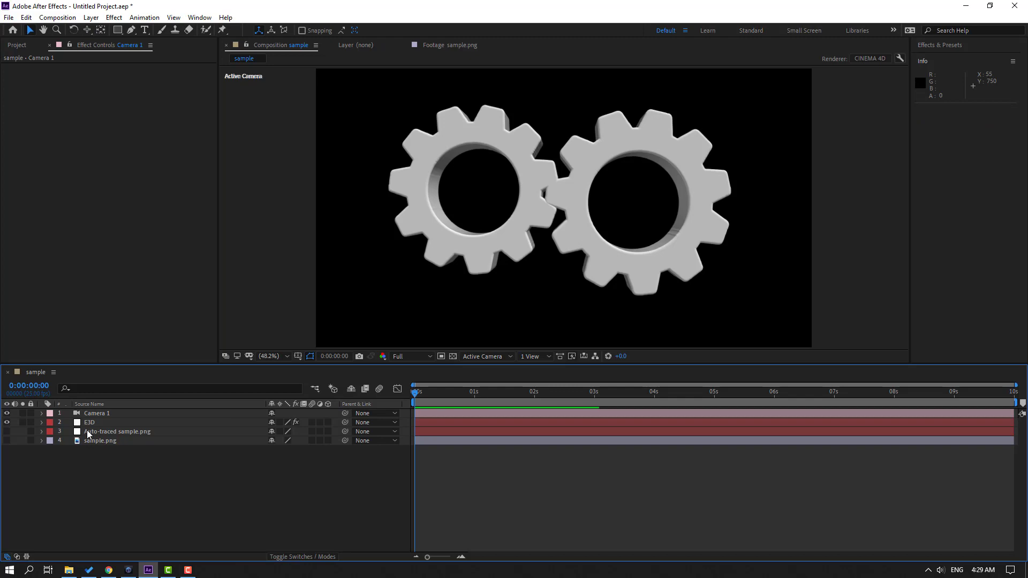
- On the E3D layer, reveal the rotation properties of auxiliary Channels 1 and 2 in Group 1
left_click(89, 424)
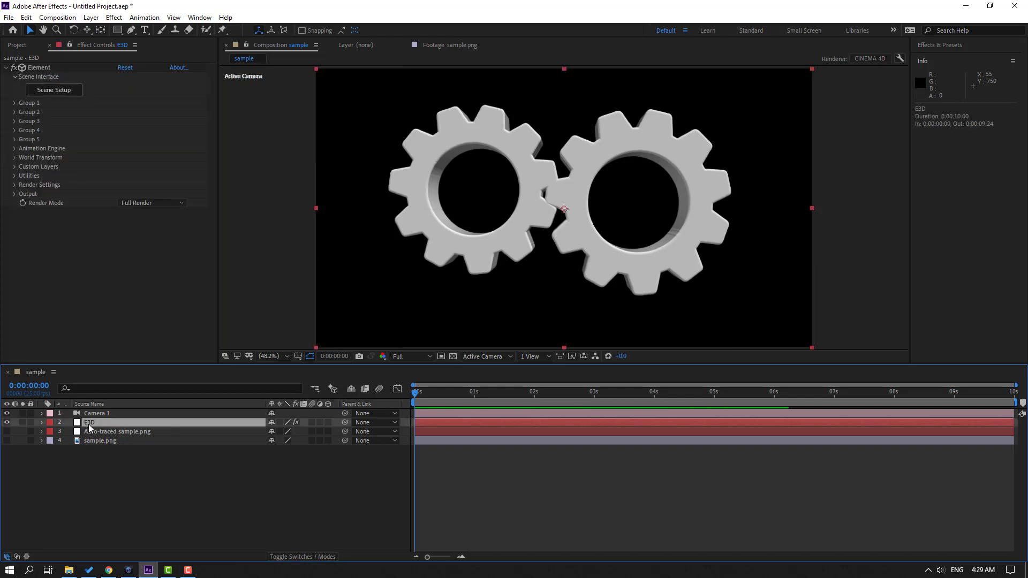
left_click(15, 104)
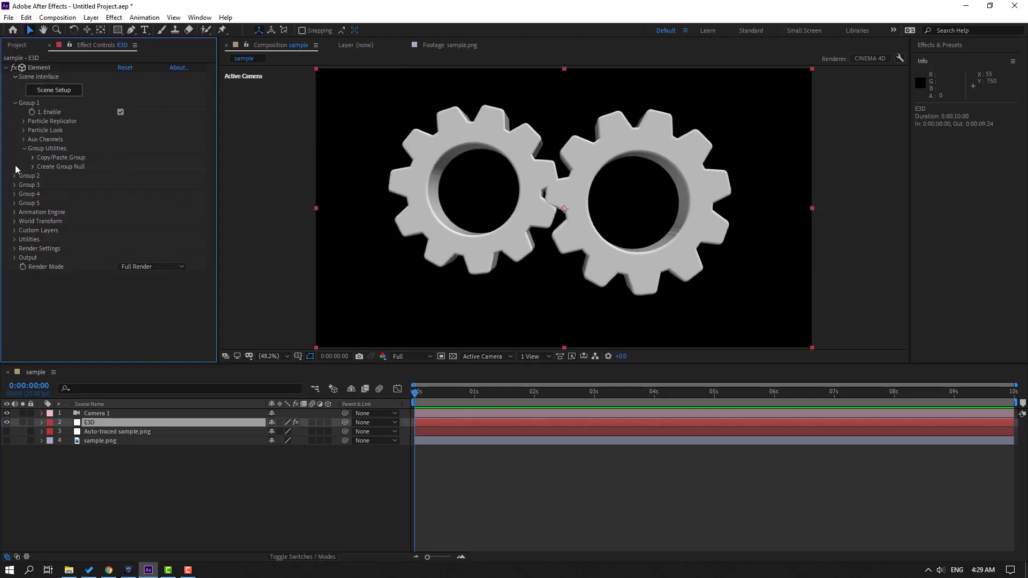
left_click(25, 141)
left_click(33, 149)
left_click(31, 239)
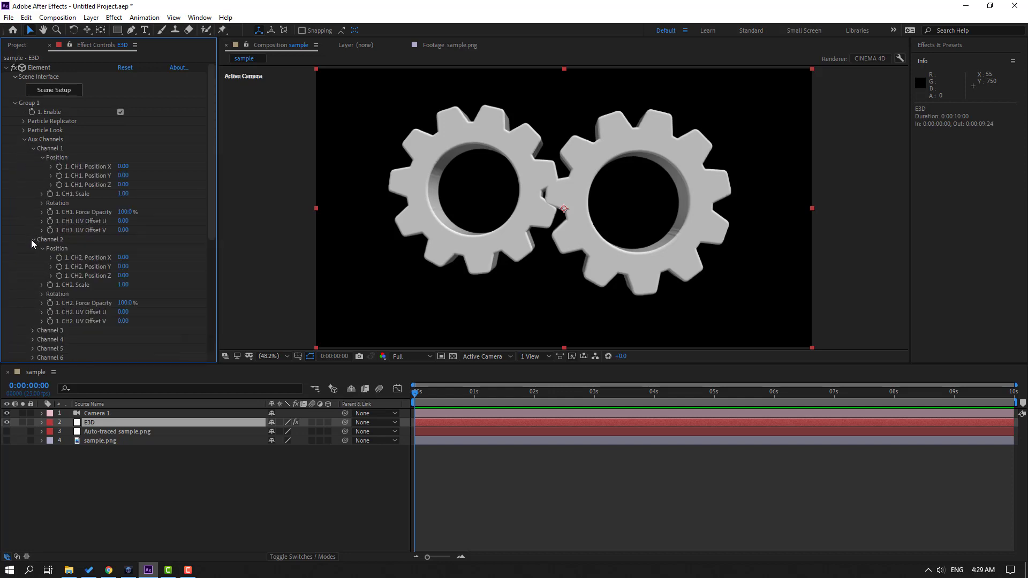
left_click(41, 204)
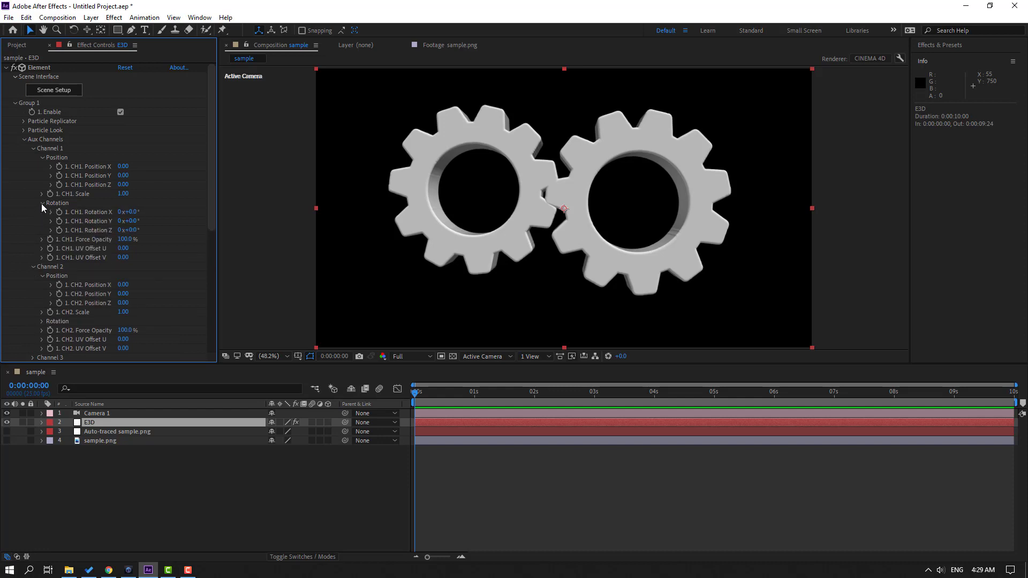
scroll(29, 251, "down", 1)
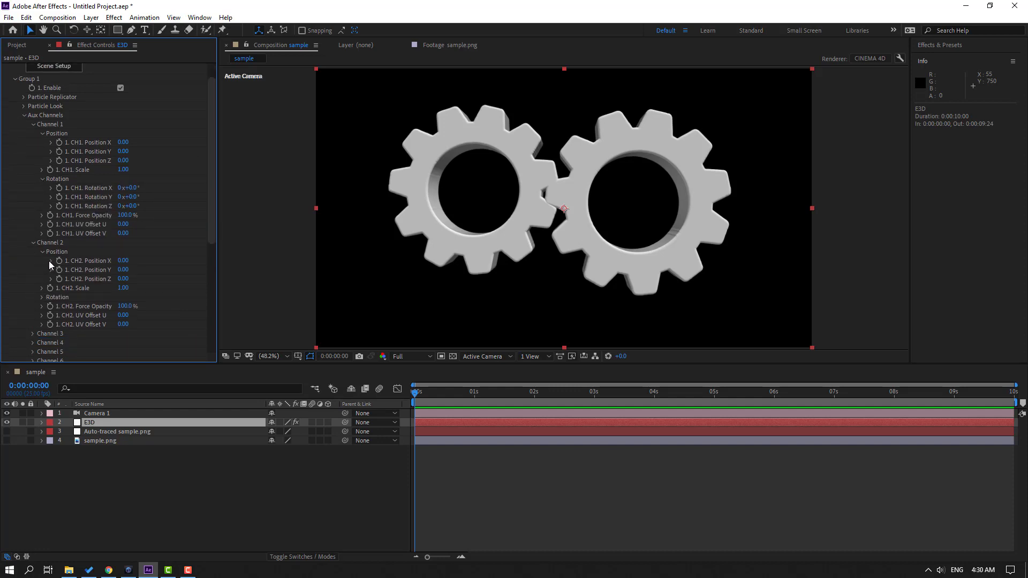
left_click(41, 298)
scroll(22, 309, "down", 1)
scroll(23, 308, "up", 1)
- Try out the Z rotation of auxiliary Channel 2 and undo the change
key("ctrl+z")
left_click_drag(124, 324, 151, 325)
key("ctrl+z")
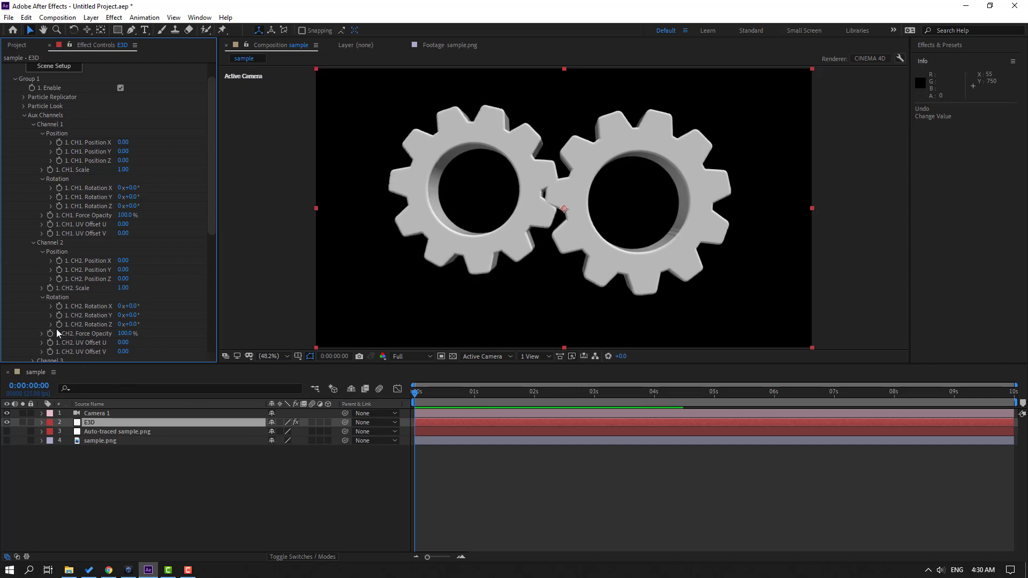
- Keyframe both channels' Rotation Z from 0 at the start to 1 revolution for Channel 1 and -1 for Channel 2 at 0:00:09:24
left_click(59, 325)
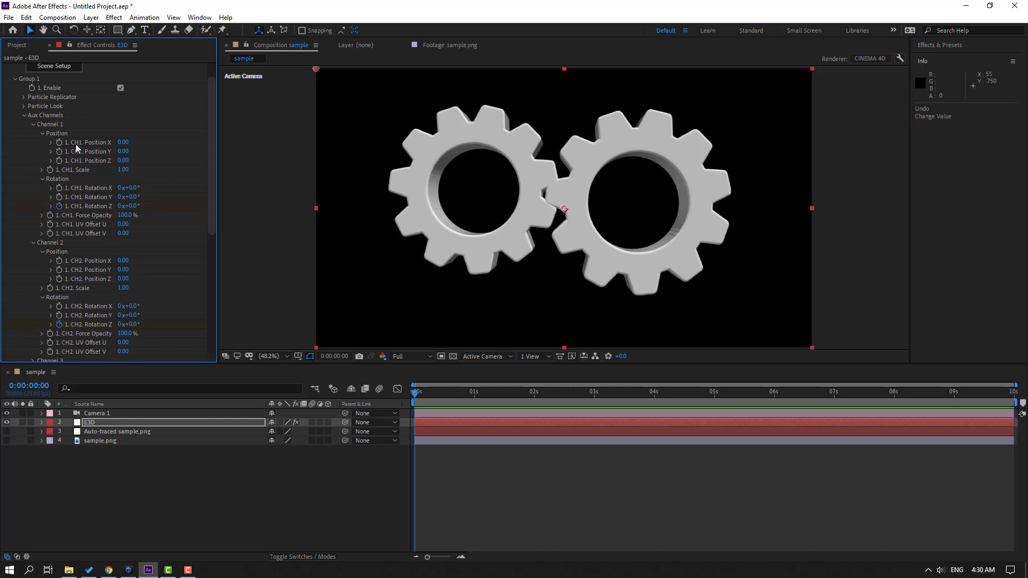
key("u")
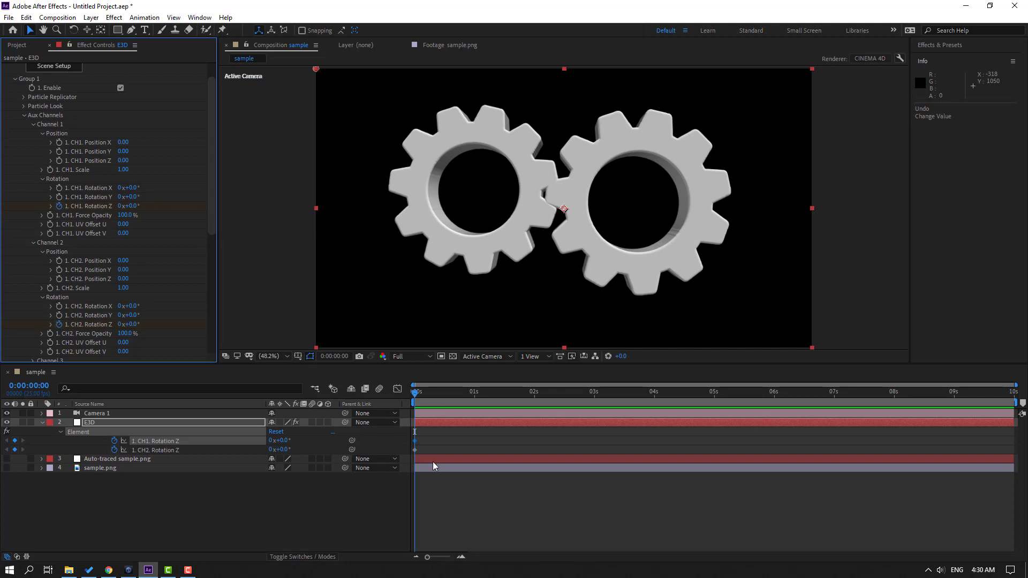
left_click_drag(492, 389, 1023, 407)
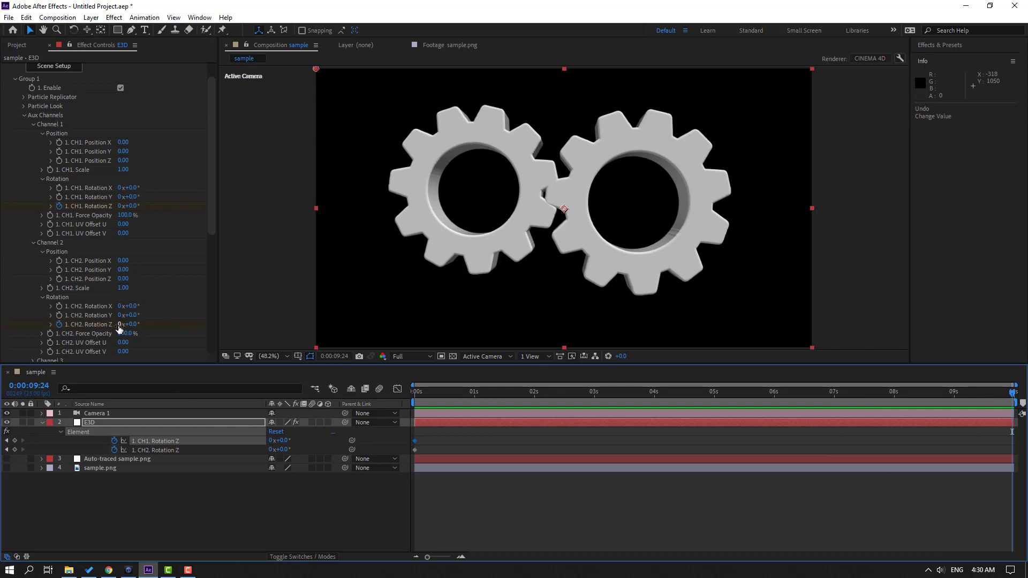
left_click(119, 325)
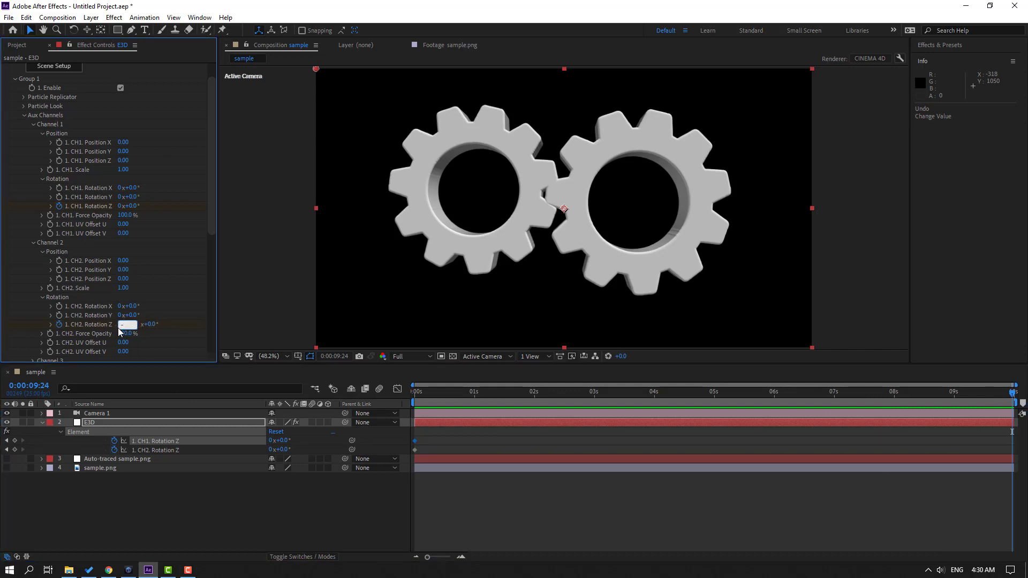
type("1")
key("Return")
left_click(121, 206)
type("1")
key("Return")
- Play back the gear rotation animation and stop with the playhead at 0:00:01:19
key("space")
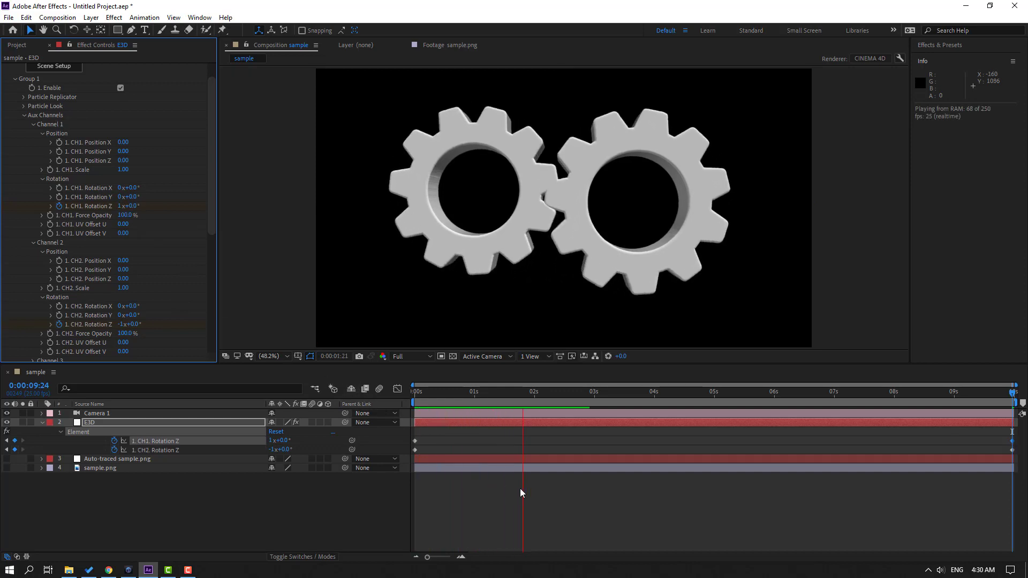
scroll(431, 303, "down", 2)
scroll(431, 304, "up", 2)
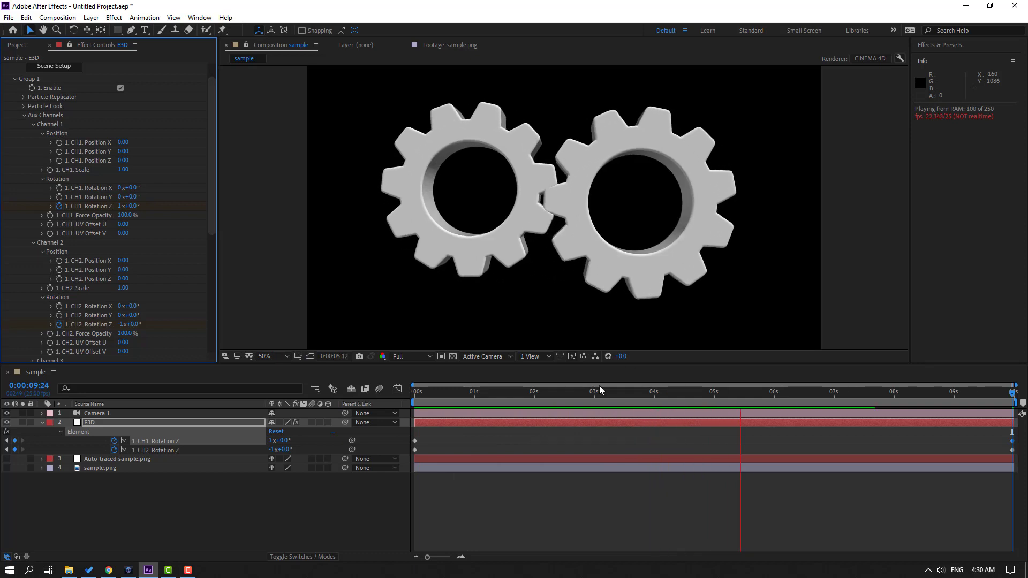
left_click(520, 393)
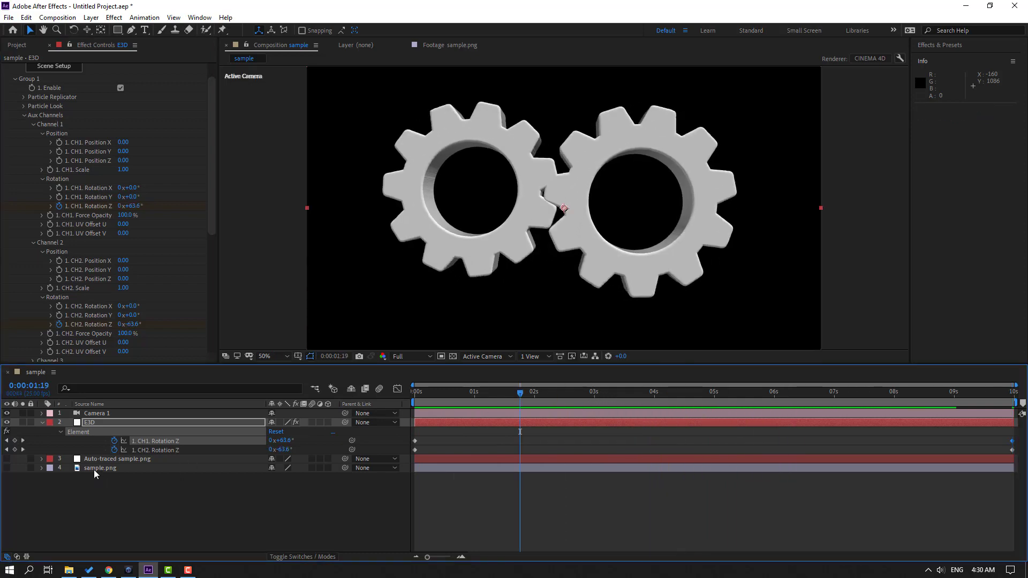
- Reopen the E3D layer's scene setup and show the environment in the preview
left_click(93, 431)
scroll(45, 112, "up", 1)
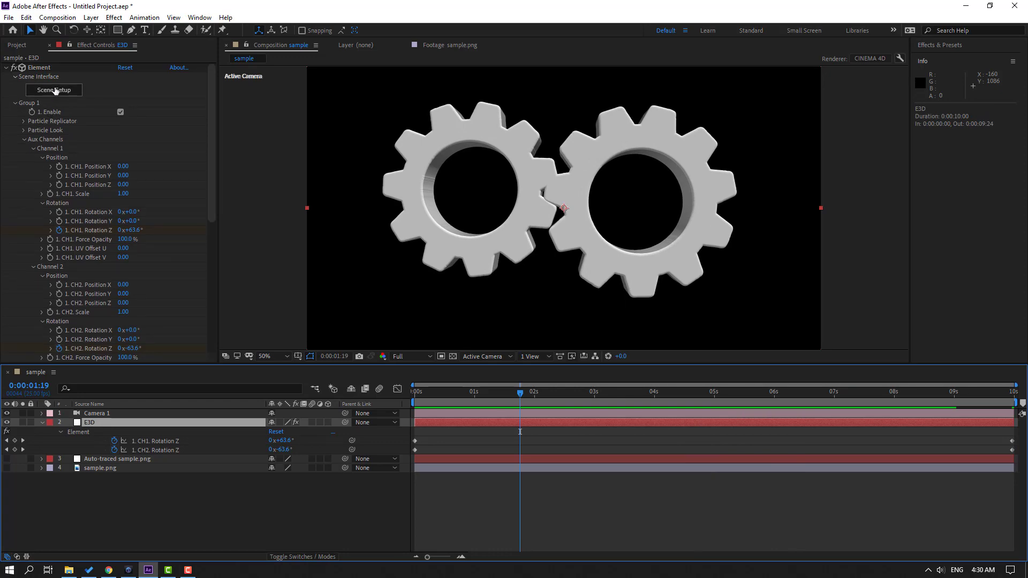
left_click(55, 91)
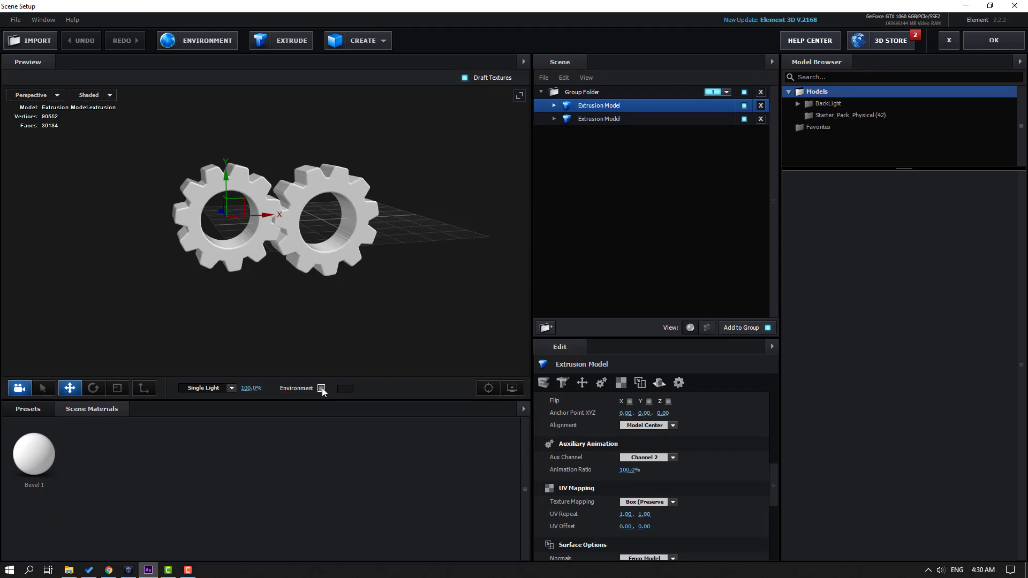
left_click(321, 388)
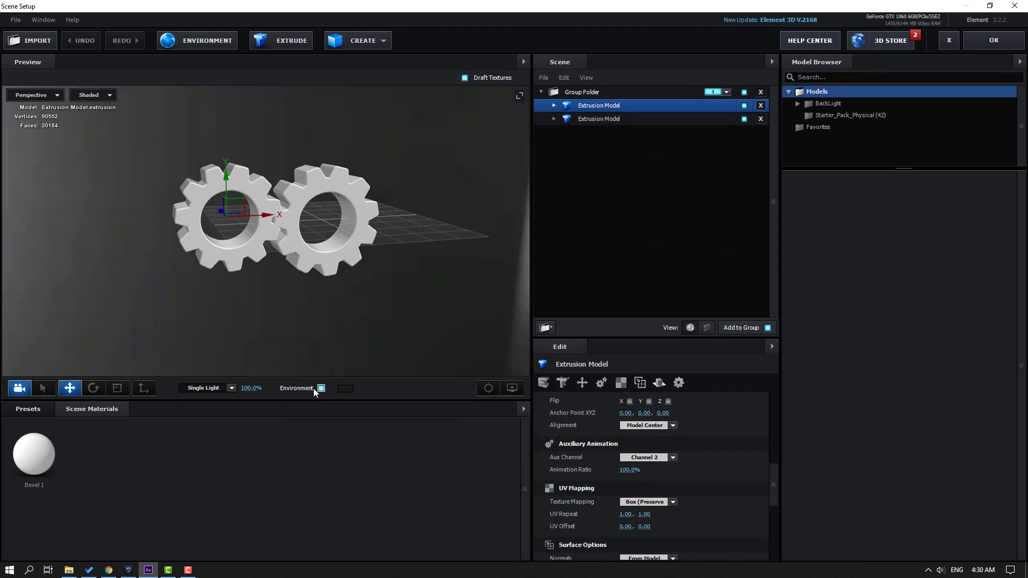
- Apply the BackLight_2K_14 environment preset and view the gears against it from another angle
left_click(51, 409)
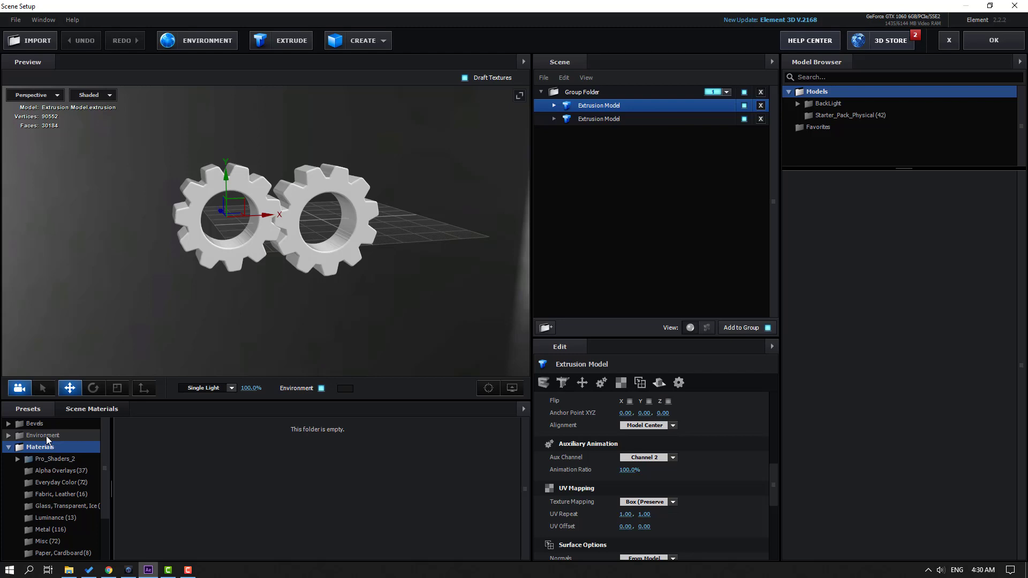
left_click(46, 436)
left_click(69, 447)
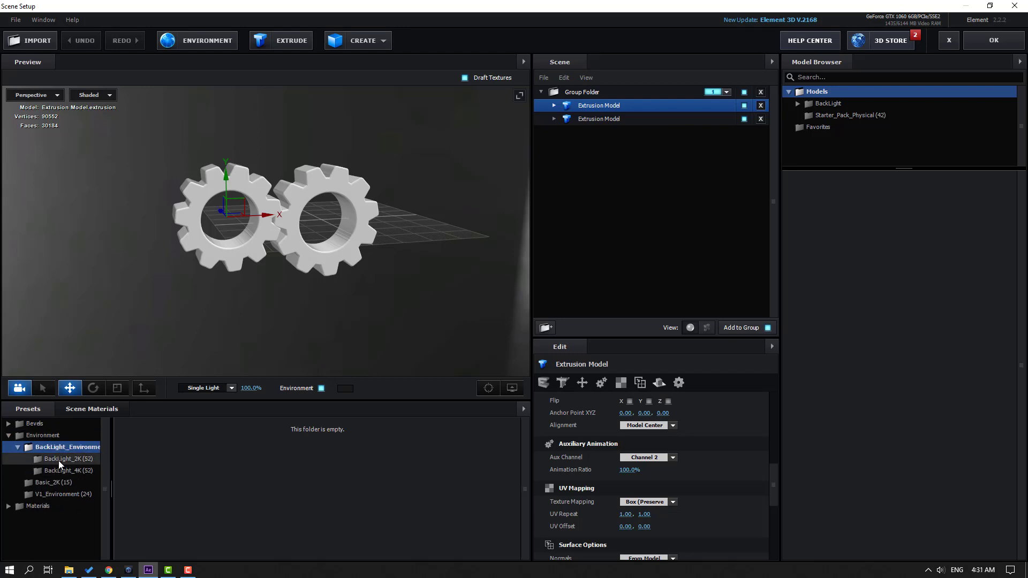
left_click(58, 459)
scroll(216, 513, "down", 2)
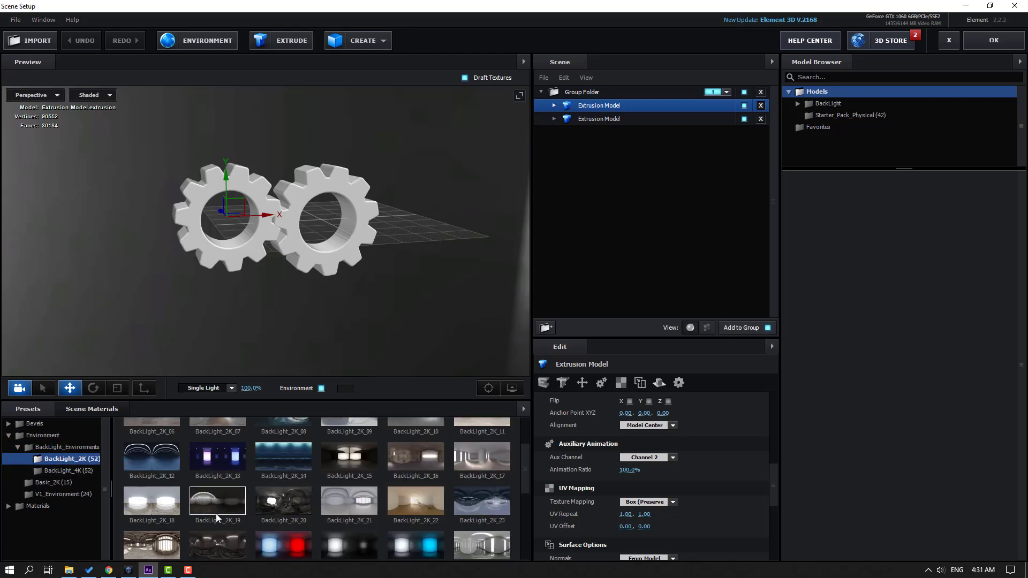
left_click(282, 467)
left_click_drag(276, 302, 319, 341)
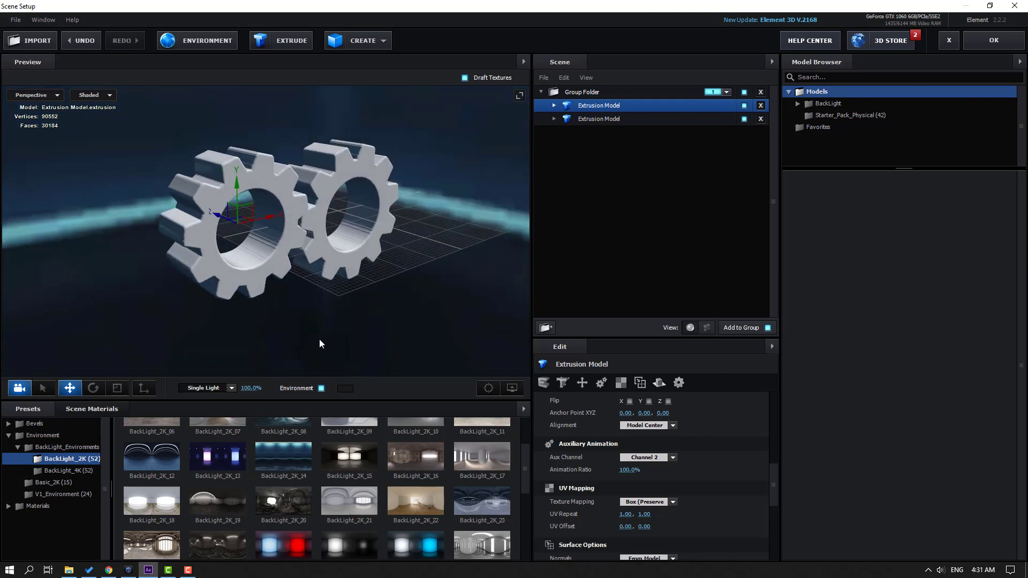
- Switch the environment to the BackLight_2K_36 preset and check it around the gears
scroll(403, 493, "down", 3)
scroll(394, 491, "up", 2)
scroll(269, 474, "down", 3)
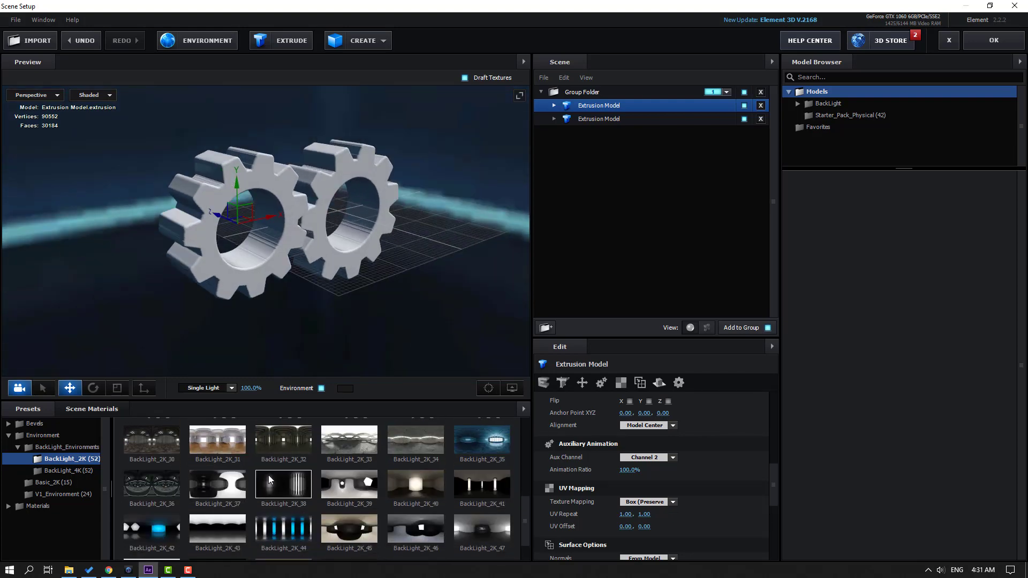
left_click(149, 483)
scroll(384, 272, "down", 2)
left_click_drag(384, 273, 362, 277)
- Apply the Anis Metal material from the Metal presets to the Channel 2 gear
left_click(38, 505)
scroll(66, 497, "down", 2)
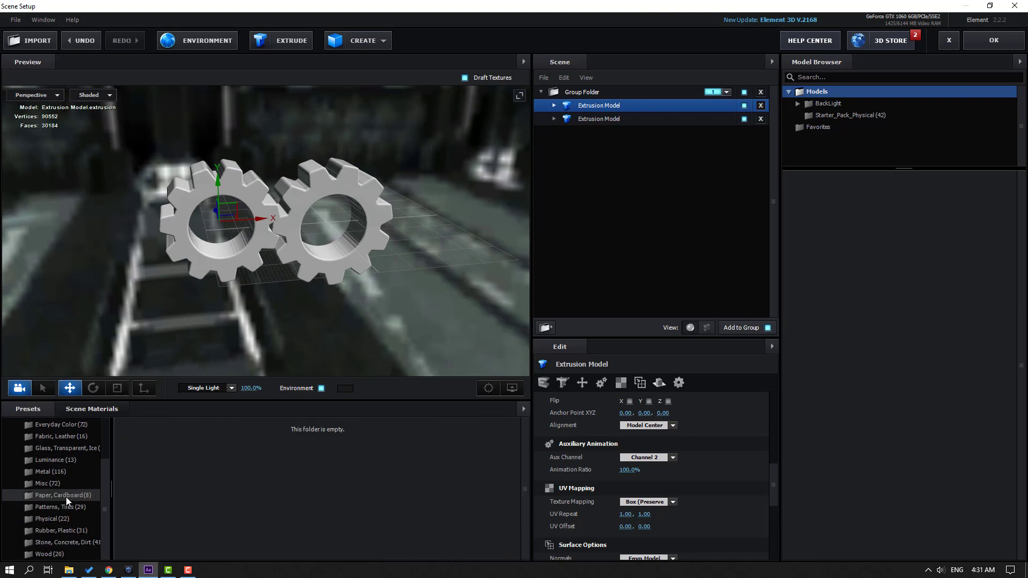
left_click(59, 518)
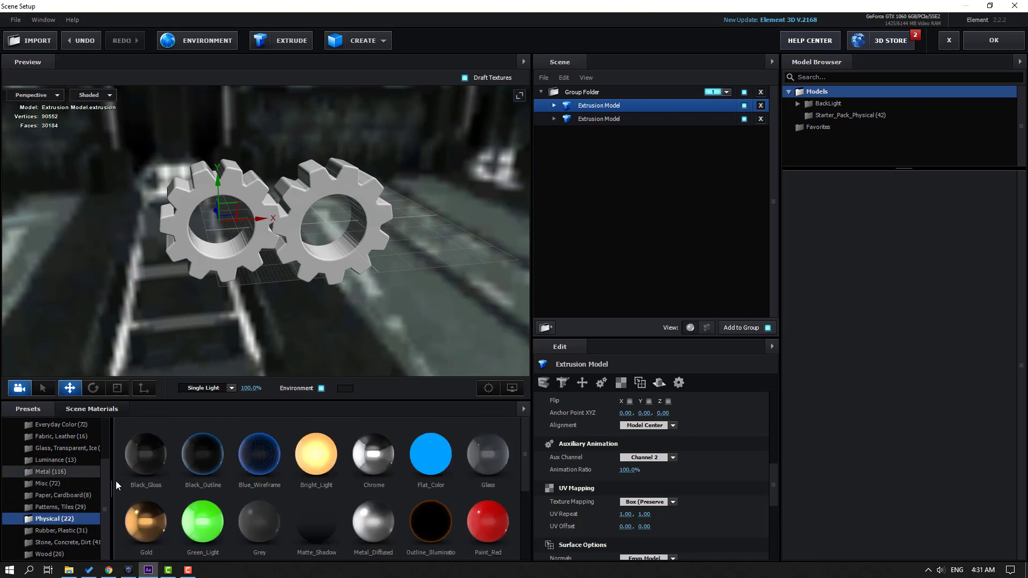
left_click(53, 472)
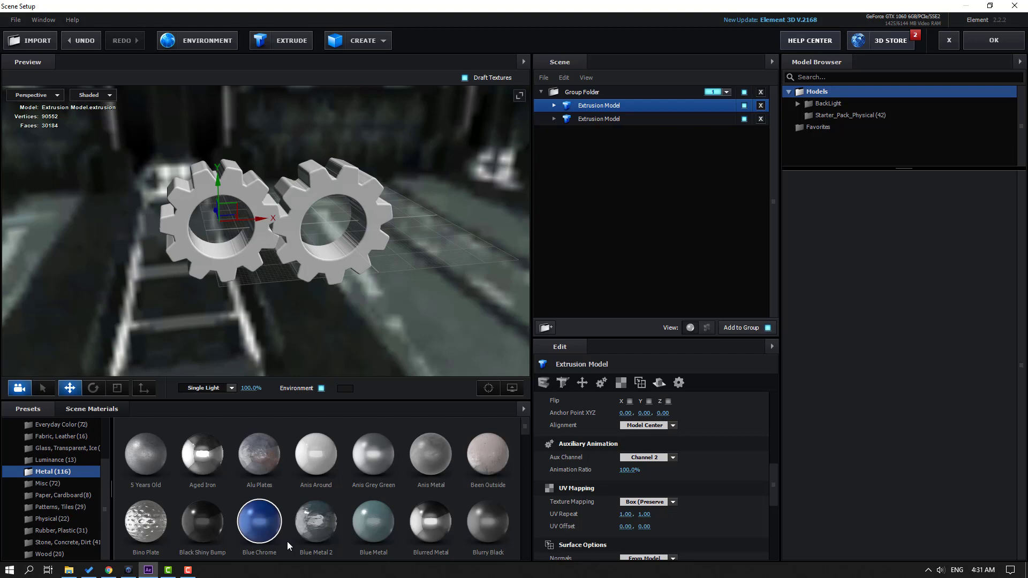
left_click_drag(433, 462, 208, 269)
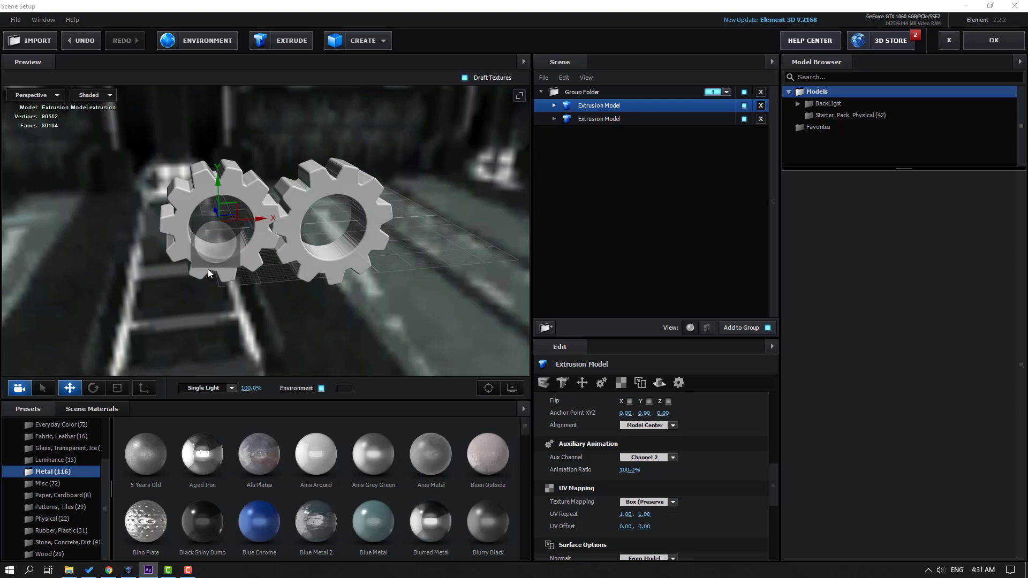
scroll(187, 227, "up", 5)
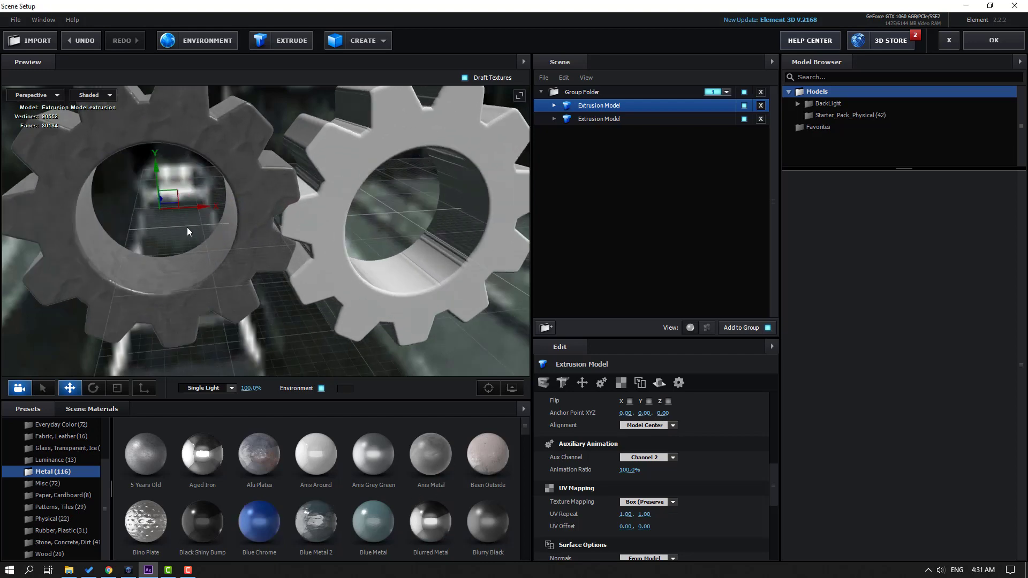
- Try the Carbon Smaller material from the Metal presets on the Channel 2 gear and view it from another angle
left_click_drag(187, 227, 115, 247)
scroll(394, 485, "down", 2)
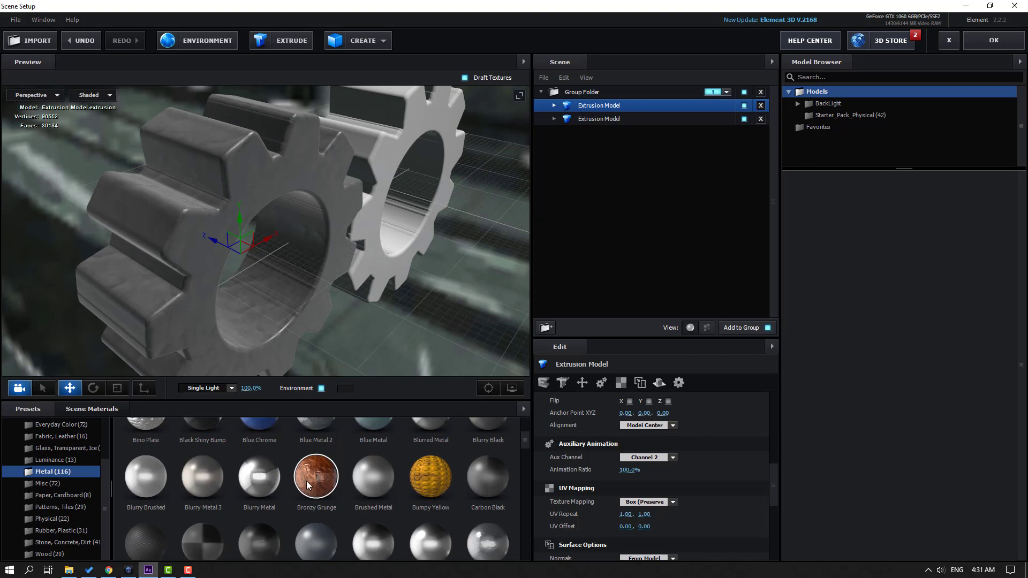
scroll(314, 485, "down", 1)
left_click_drag(164, 511, 194, 234)
left_click_drag(199, 269, 348, 267)
- Apply the Chrome Black material from the Metal presets to the Channel 2 gear
scroll(311, 480, "down", 1)
scroll(310, 480, "down", 1)
left_click_drag(267, 444, 275, 176)
scroll(332, 239, "down", 1)
left_click_drag(332, 239, 313, 248)
- Try the Chromish Black and Dirty Shiny Metal presets on the other gear
left_click_drag(265, 522, 338, 191)
left_click_drag(329, 282, 343, 349)
scroll(348, 483, "down", 5)
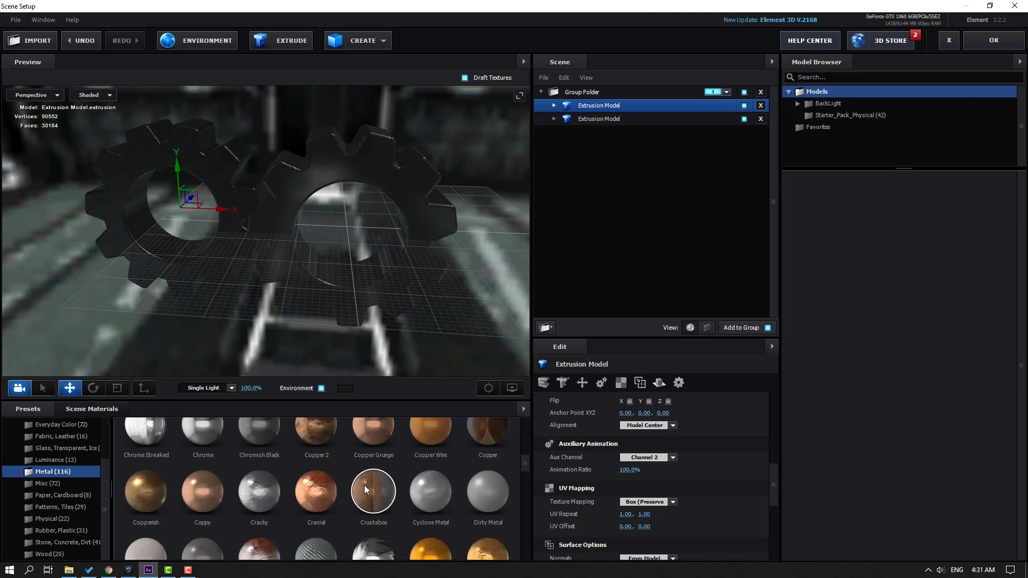
left_click_drag(333, 198, 282, 236)
left_click_drag(155, 516, 307, 261)
- Apply the Copperish material to the Channel 1 gear and accept the scene with the preview environment hidden
left_click_drag(144, 454, 332, 193)
left_click(321, 388)
left_click(994, 40)
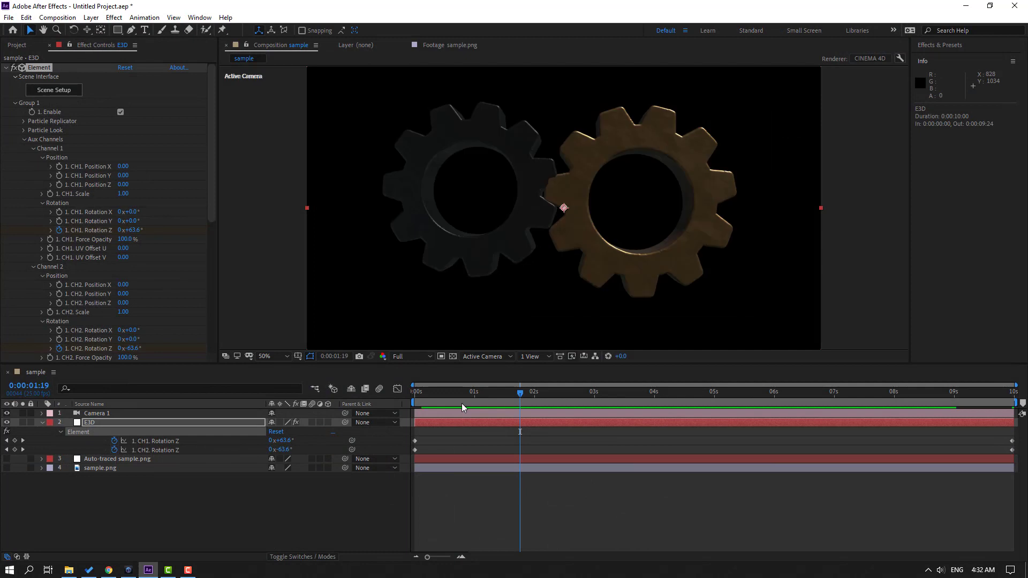
- Orbit and dolly the composition camera so both gears are framed larger and slightly from the side
left_click(101, 486)
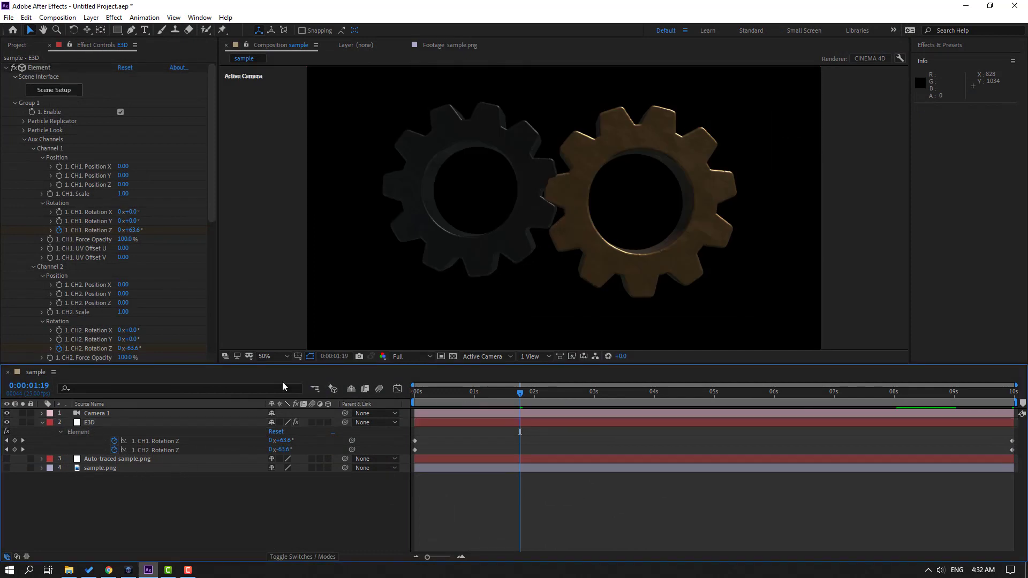
key("c")
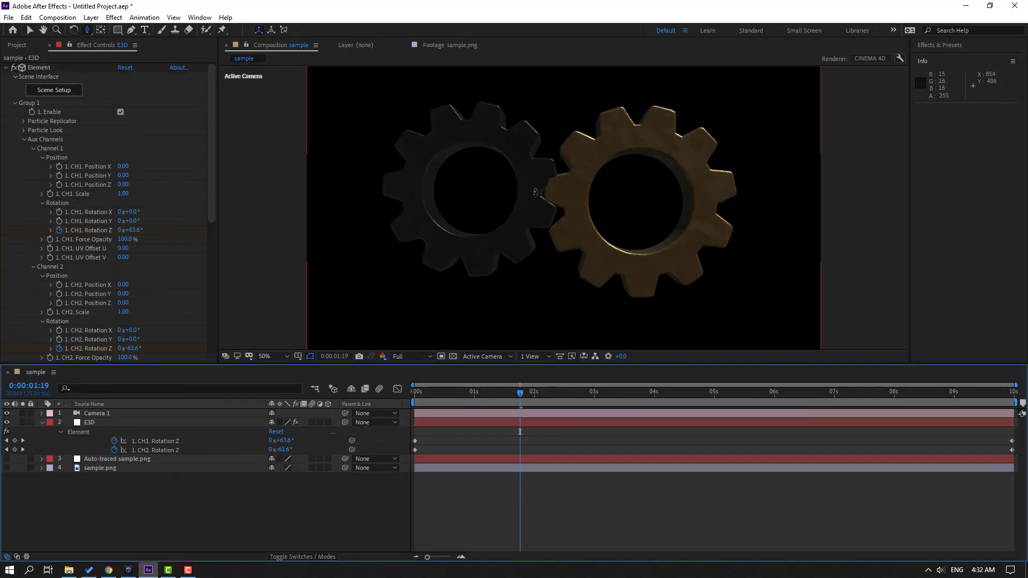
left_click_drag(532, 178, 585, 238)
scroll(561, 193, "up", 5)
left_click_drag(584, 273, 569, 229)
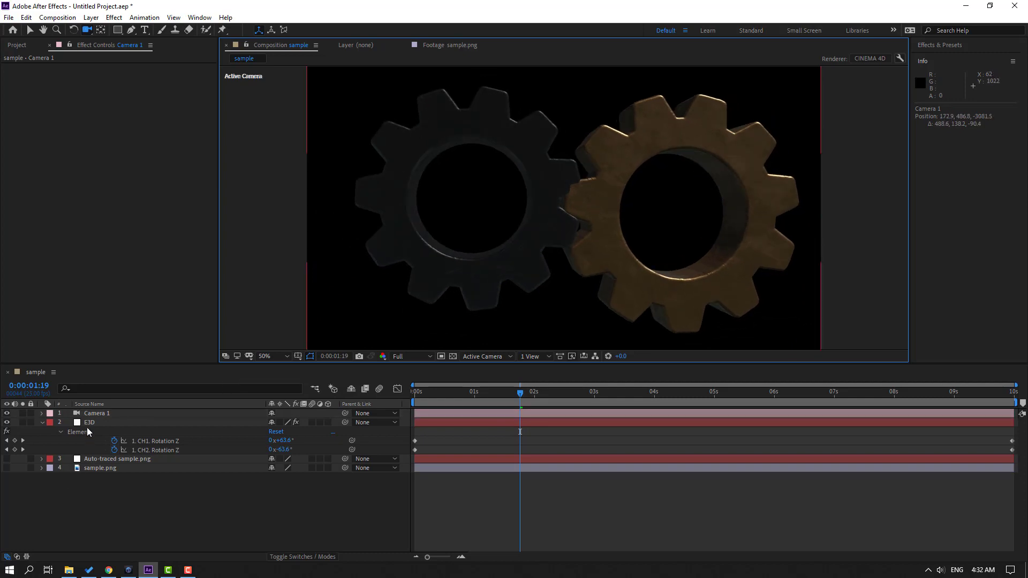
- Create a plane in the E3D layer's scene setup and scale it up to about 2227.5%
left_click(90, 422)
left_click(64, 95)
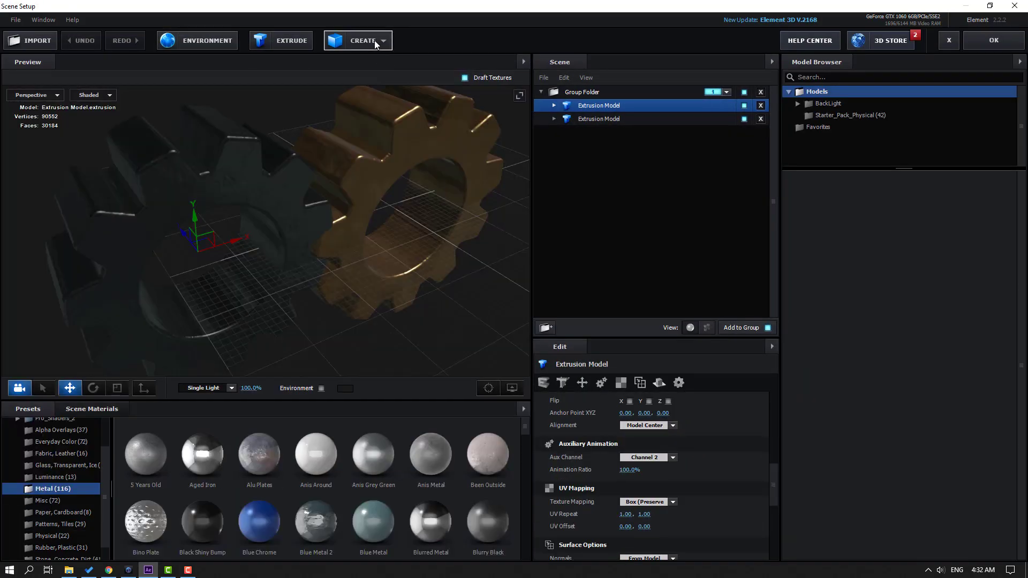
left_click(377, 41)
left_click(500, 66)
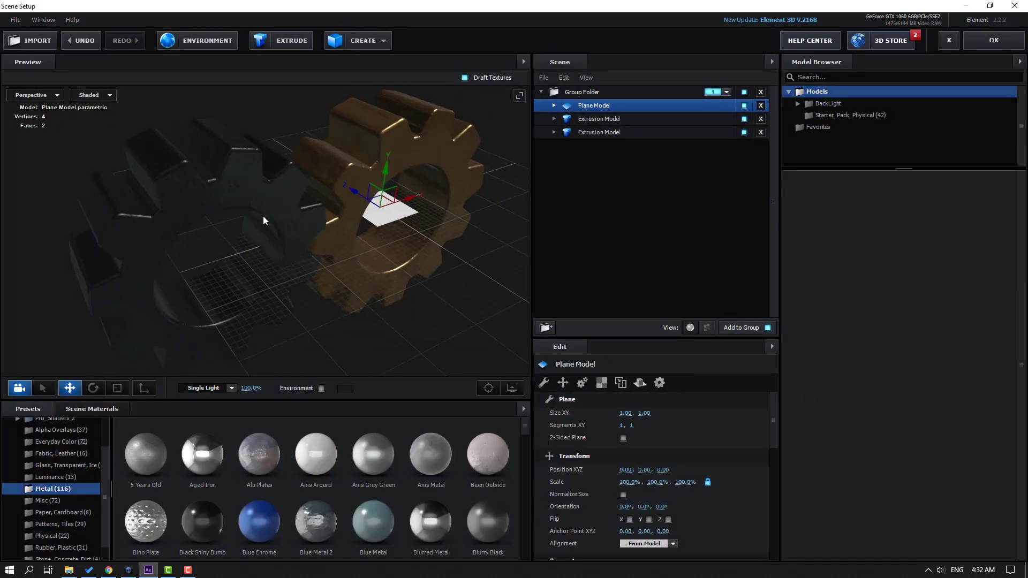
left_click(115, 391)
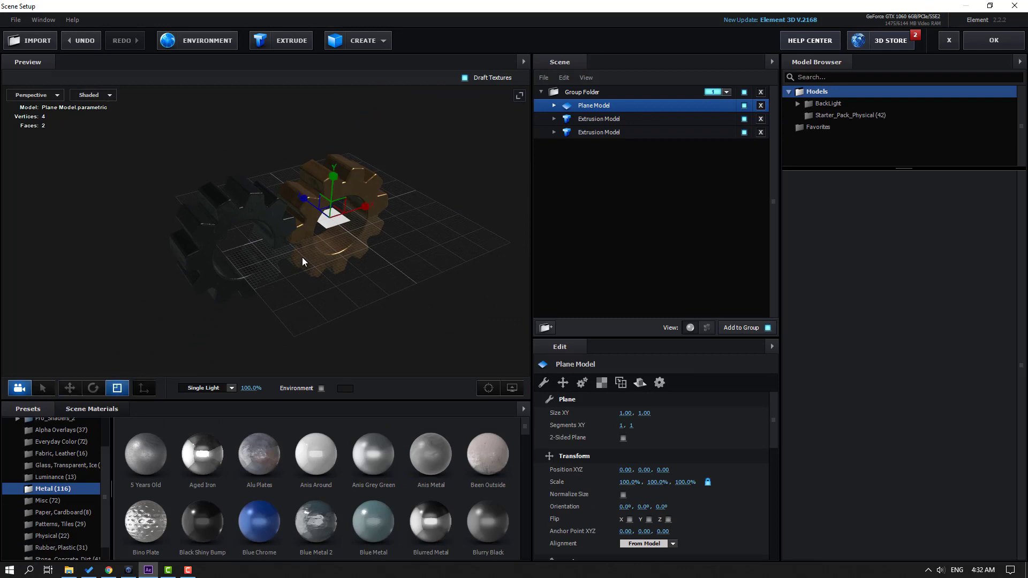
left_click_drag(329, 220, 172, 344)
- Rotate the plane to 270° around X and move it to Z 0.60 behind the gears
left_click(93, 389)
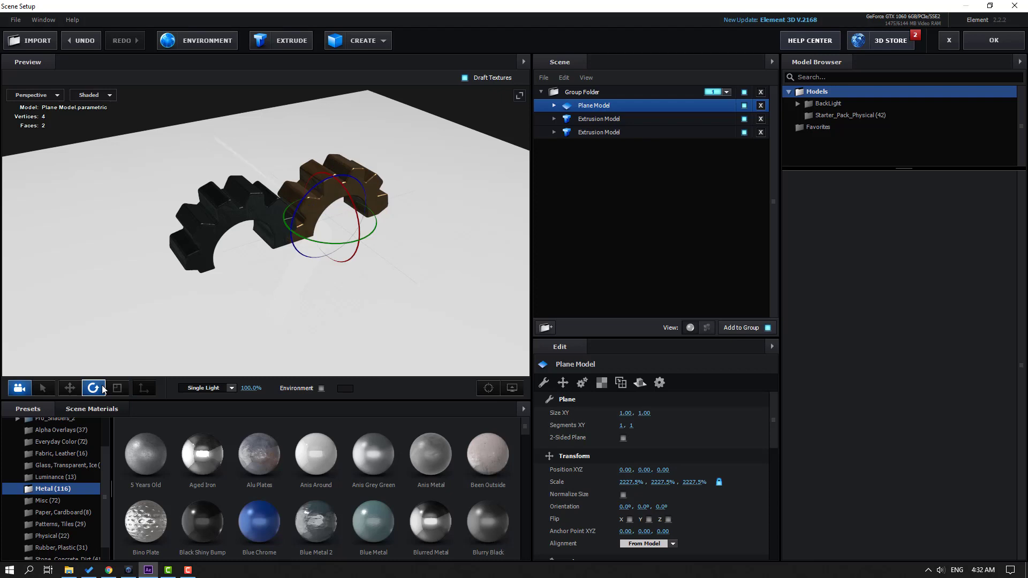
scroll(340, 241, "down", 3)
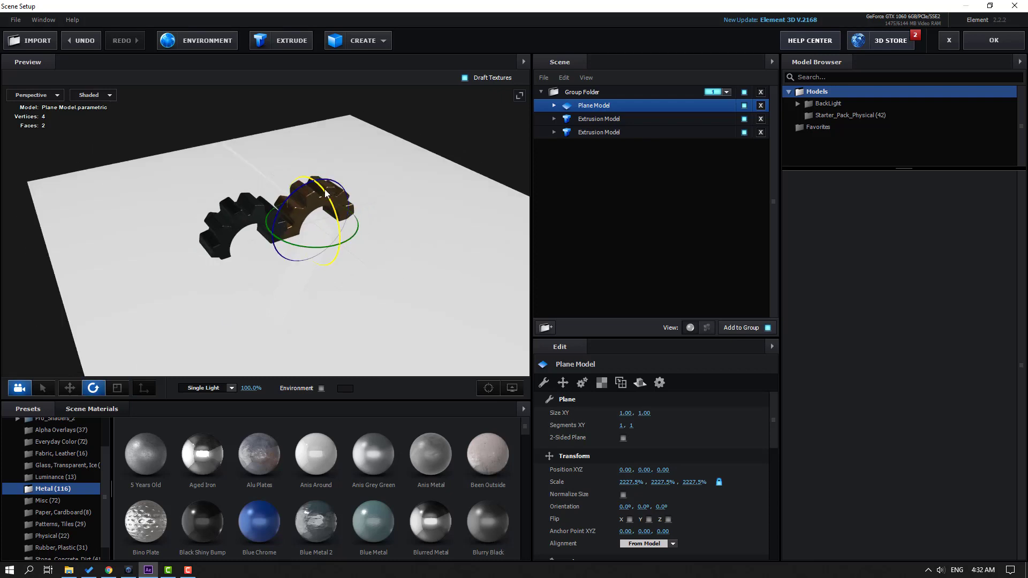
left_click_drag(341, 224, 235, 250)
left_click(70, 387)
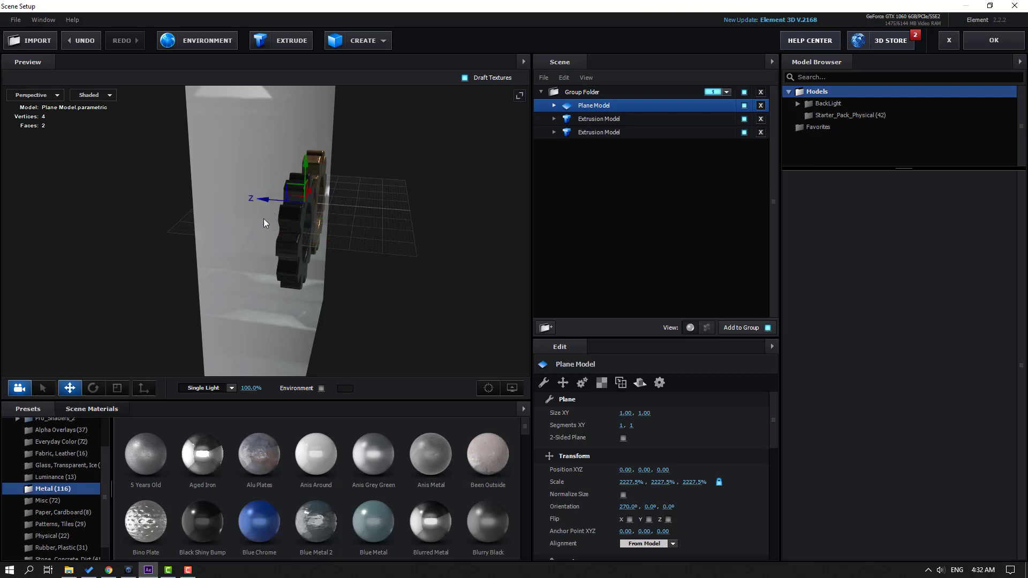
mouse_move(266, 198)
left_mouse_down()
mouse_move(249, 196)
mouse_move(262, 198)
left_mouse_up()
left_click_drag(348, 255, 305, 257)
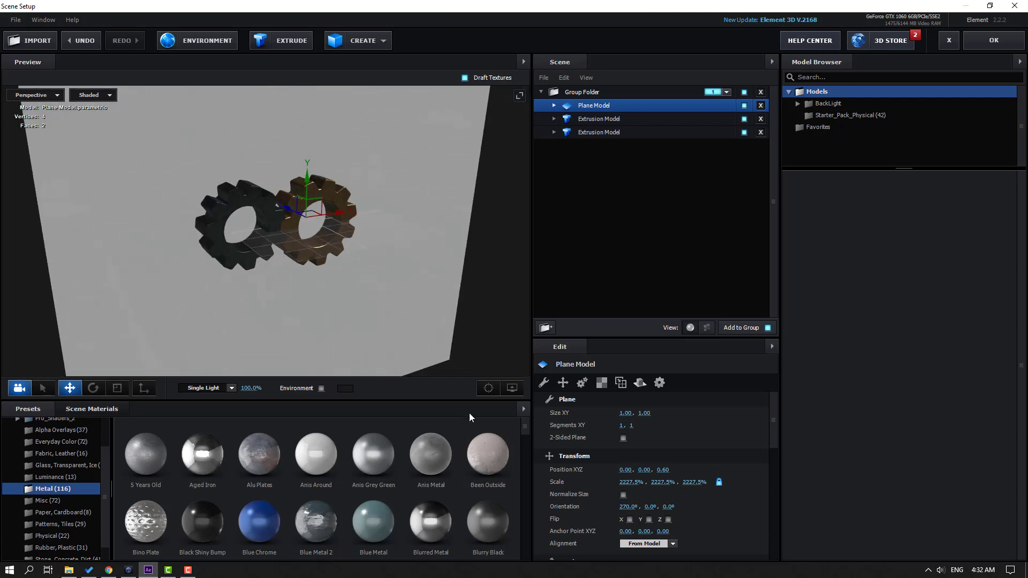
- Show ambient occlusion in the scene preview and inspect the gears against the plane up close
left_click(512, 389)
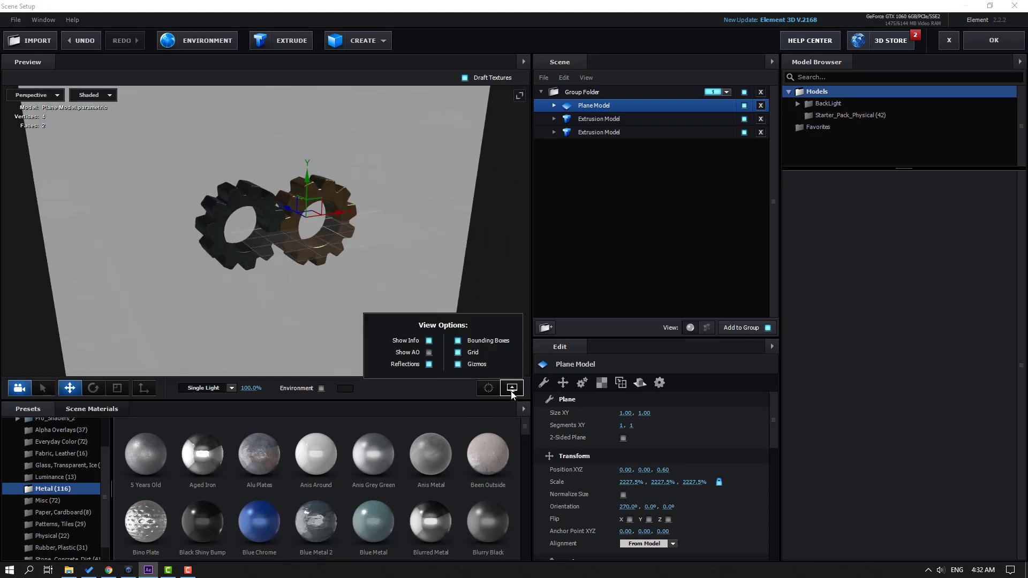
left_click(428, 353)
scroll(259, 269, "up", 5)
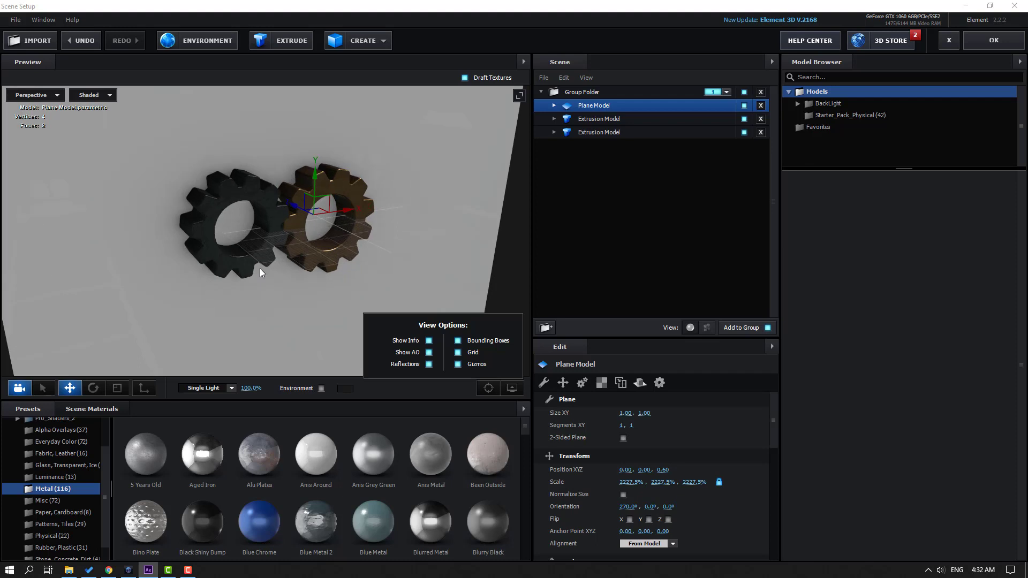
mouse_move(250, 266)
left_mouse_down()
mouse_move(218, 249)
mouse_move(230, 267)
left_mouse_up()
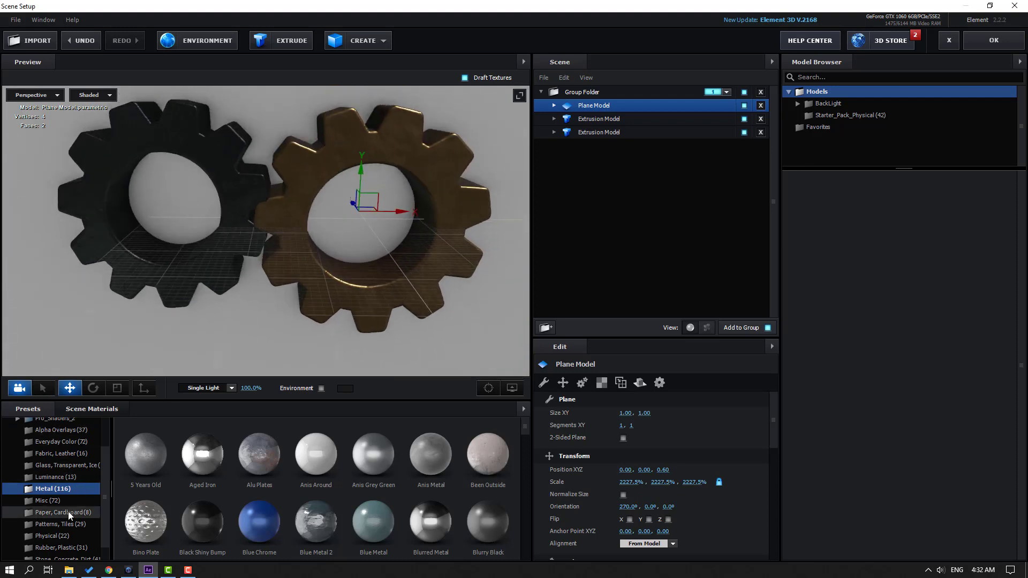
- Apply the Chrome Black metal material to the background plane and accept the scene
scroll(348, 504, "down", 3)
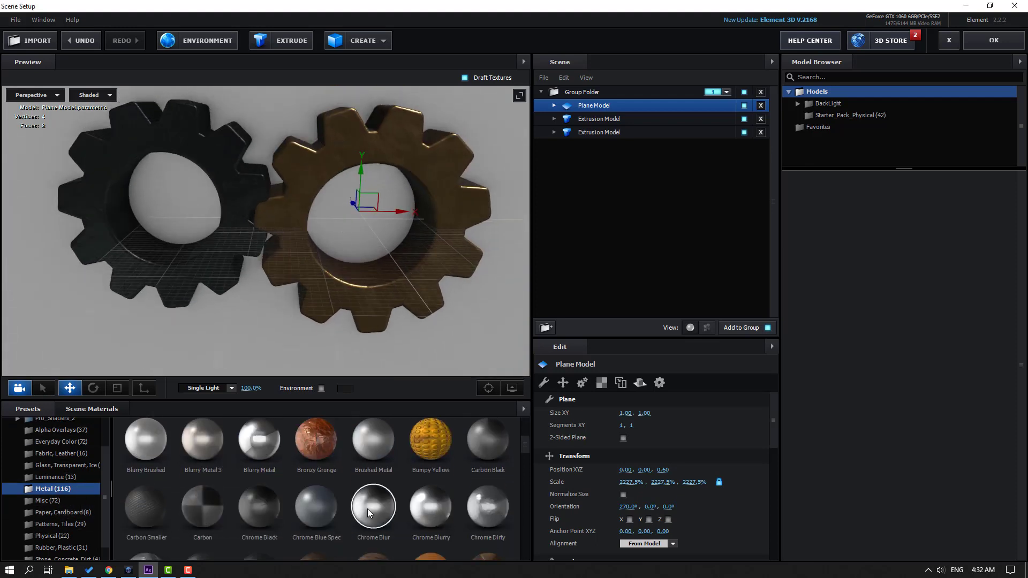
left_click_drag(259, 501, 503, 182)
scroll(232, 294, "down", 3)
left_click_drag(232, 294, 526, 230)
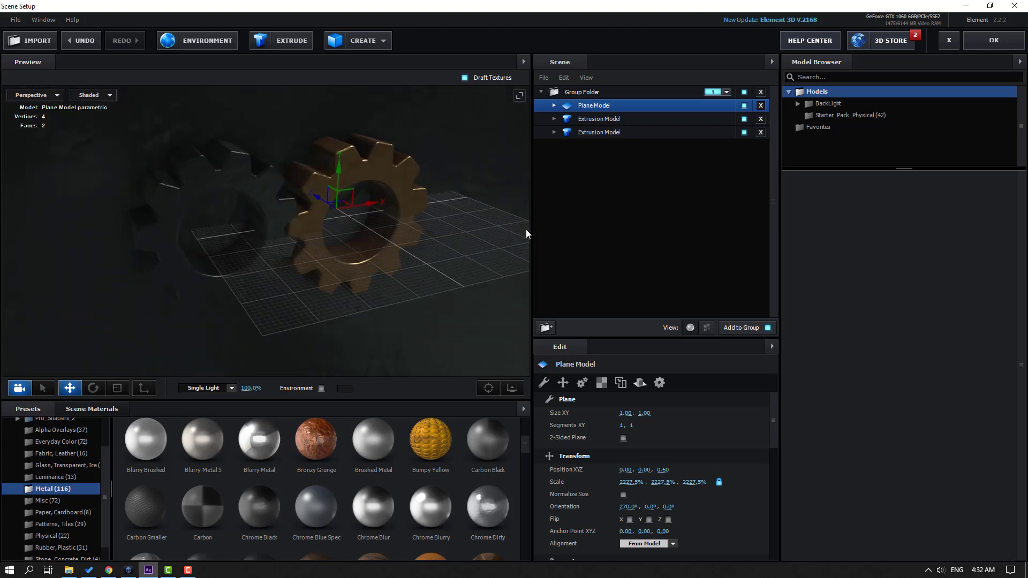
left_click(983, 40)
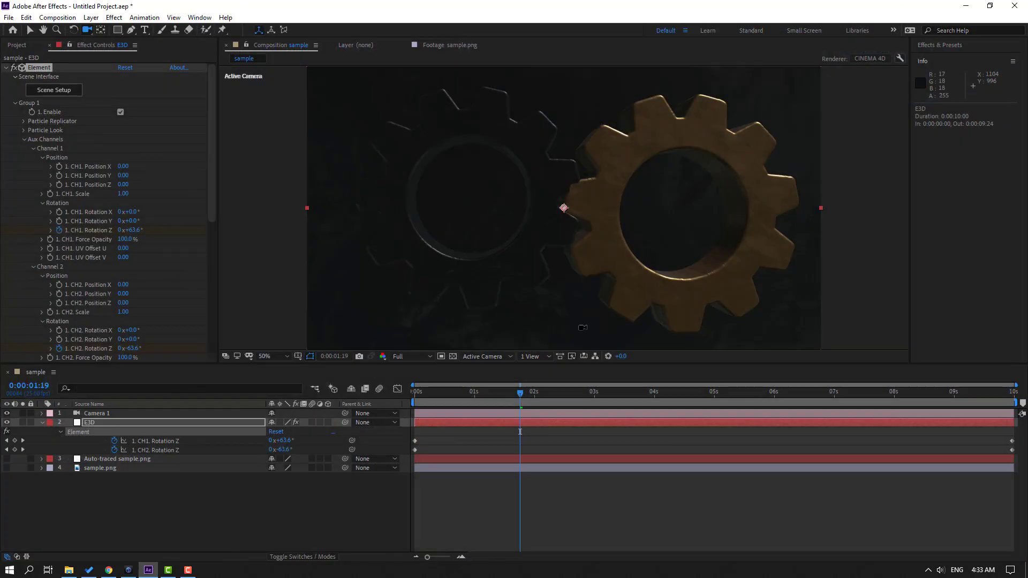
- Enable ambient occlusion in the E3D effect's render settings with an SSAO intensity of 10, and return to the first frame
key("Return")
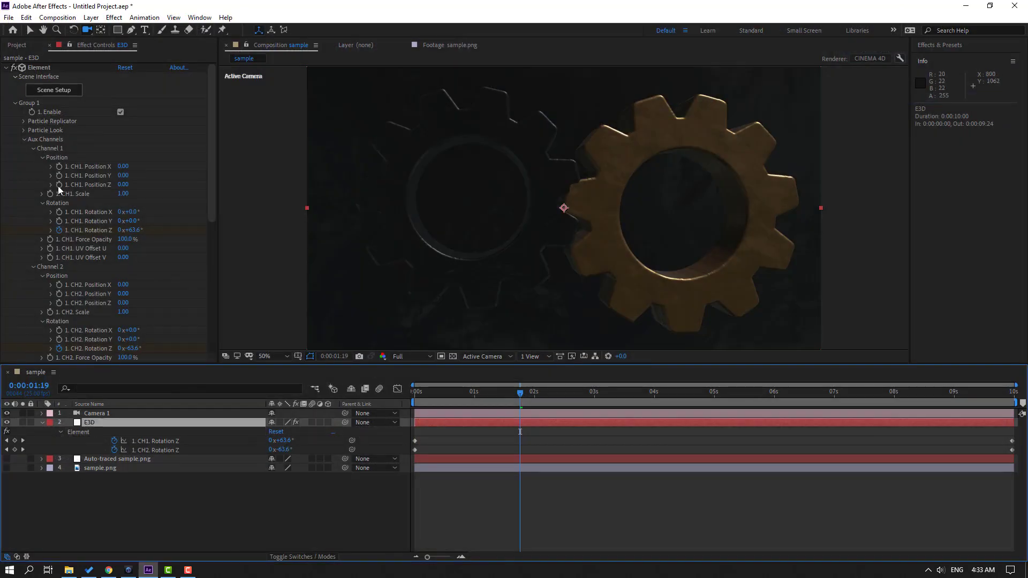
left_click(24, 140)
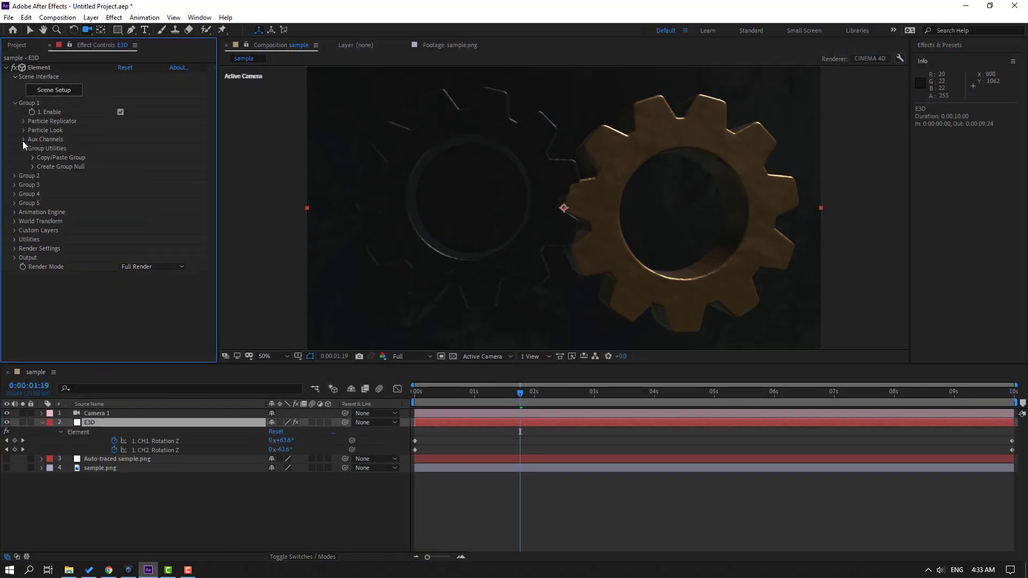
left_click(15, 249)
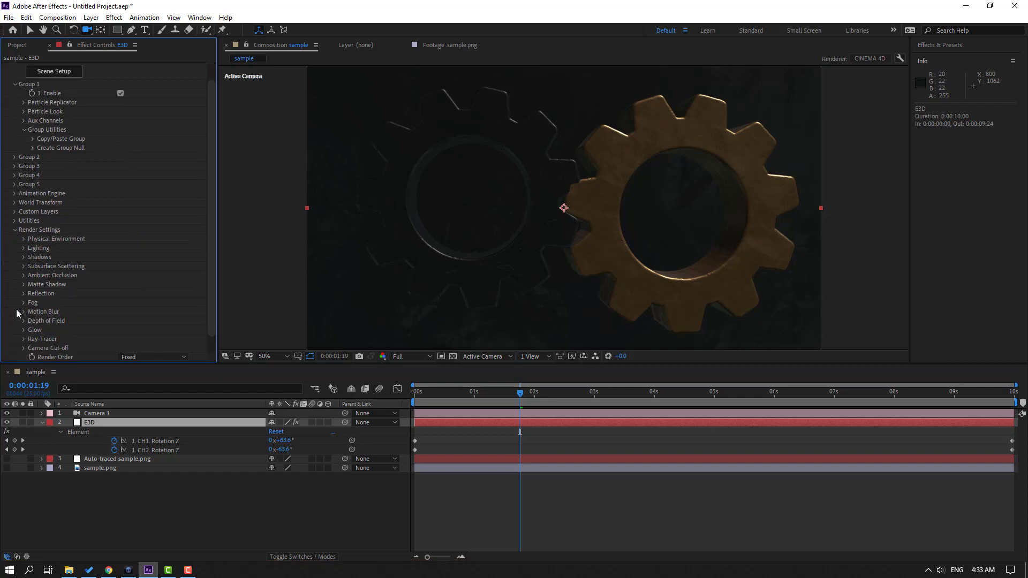
left_click(24, 277)
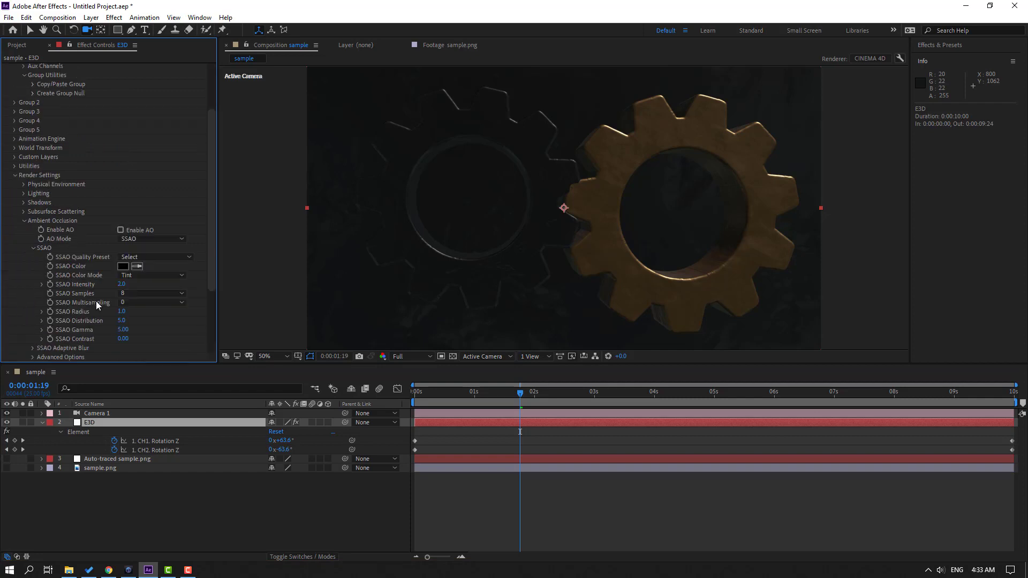
left_click(120, 230)
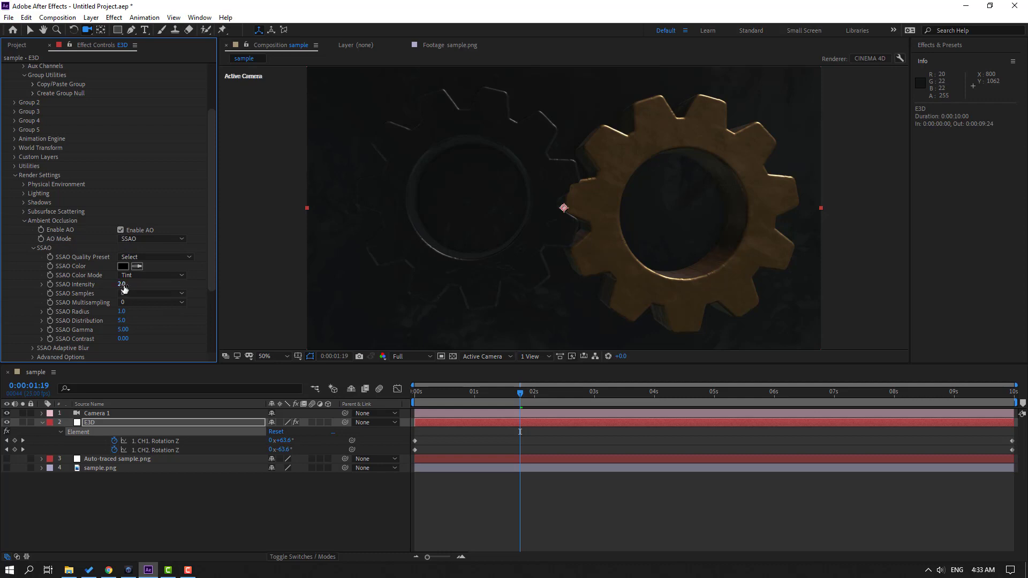
type("10")
key("Return")
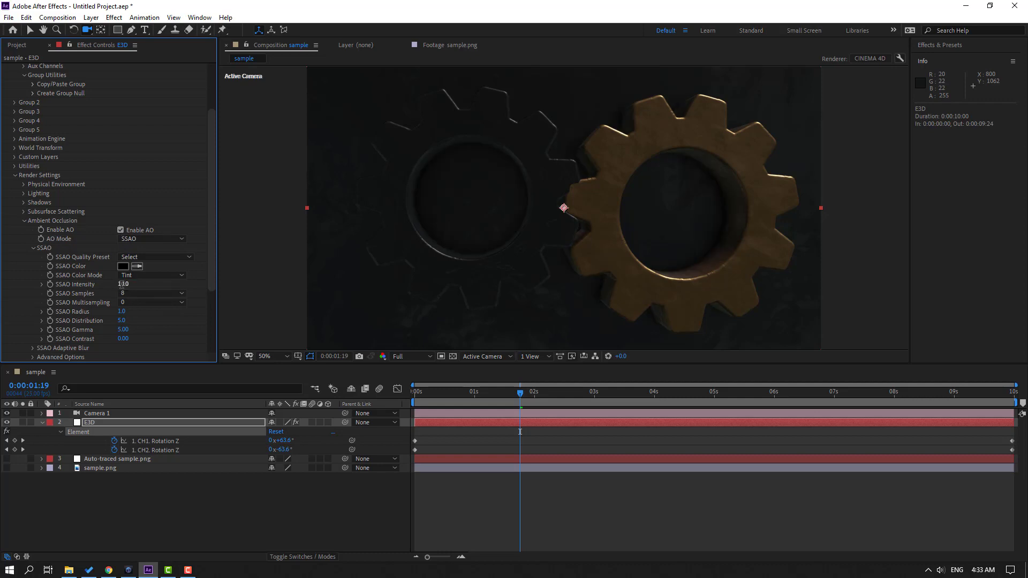
left_click_drag(471, 397, 403, 412)
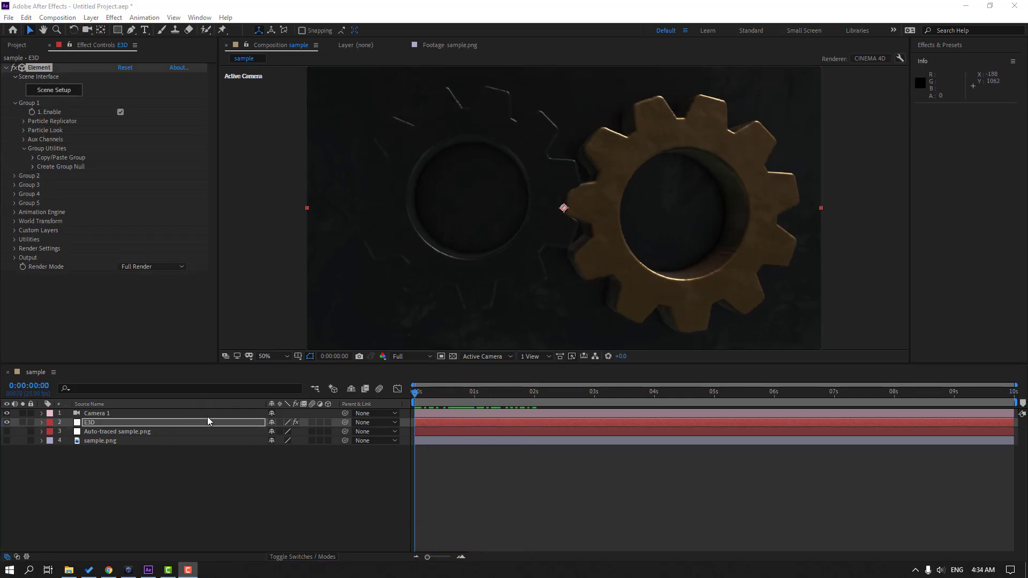
- Reopen the E3D layer's scene setup and try the Carbon Smaller metal material on the background plane
left_click(58, 91)
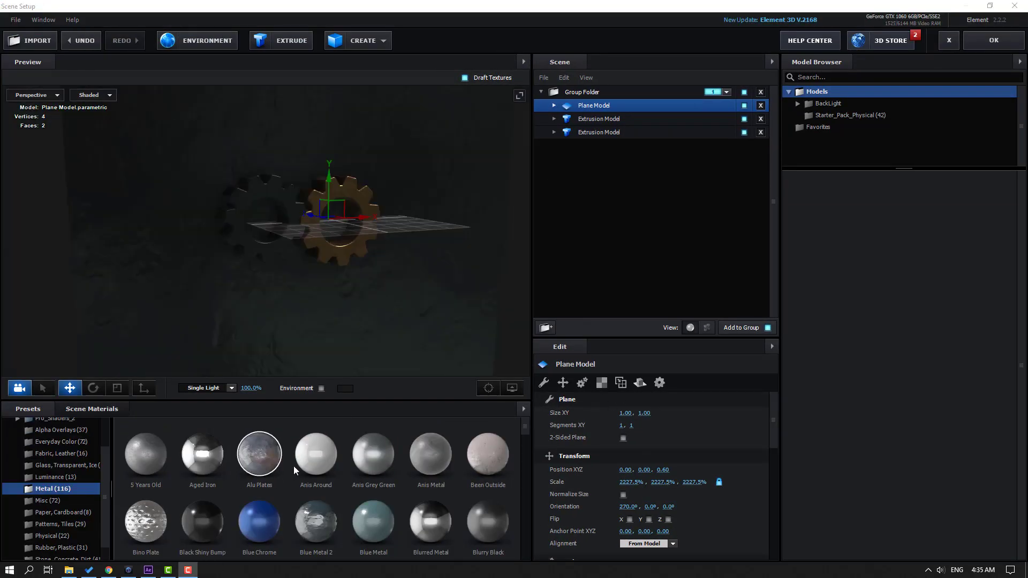
scroll(295, 468, "down", 3)
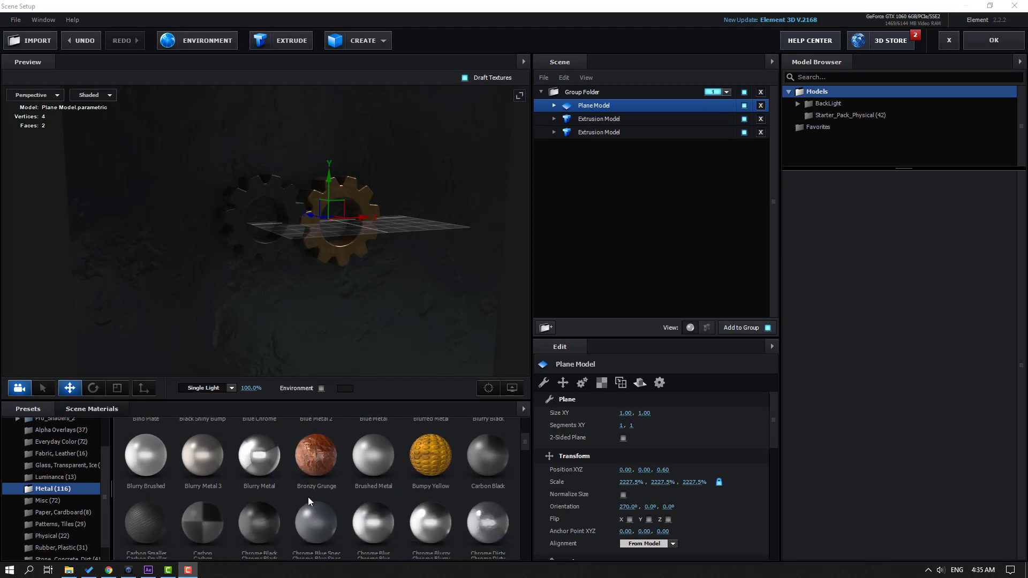
left_click_drag(153, 508, 189, 275)
- Try the Chrome Black metal material on the background plane again
scroll(248, 513, "down", 2)
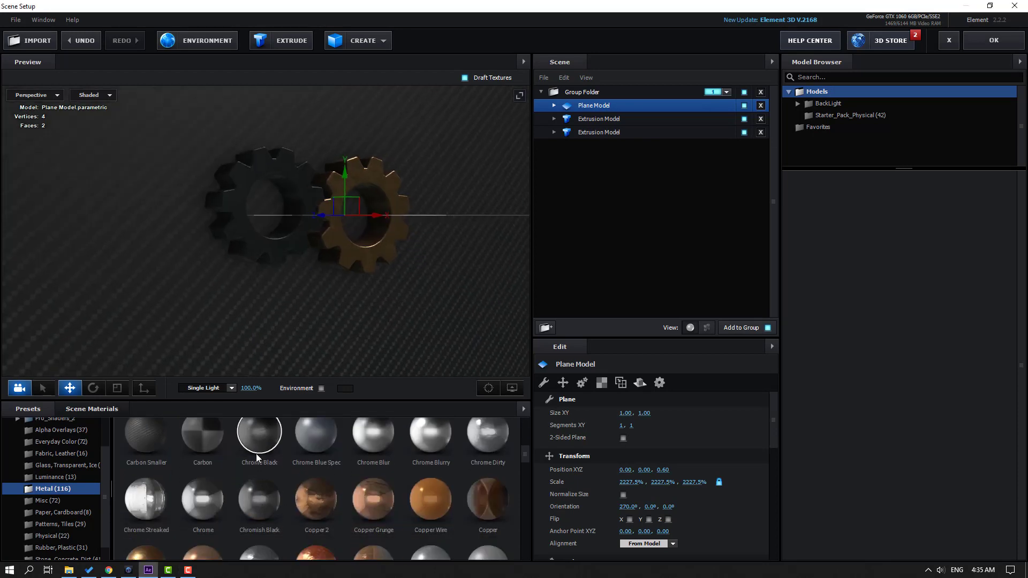
left_click_drag(99, 239, 231, 308)
scroll(278, 516, "up", 1)
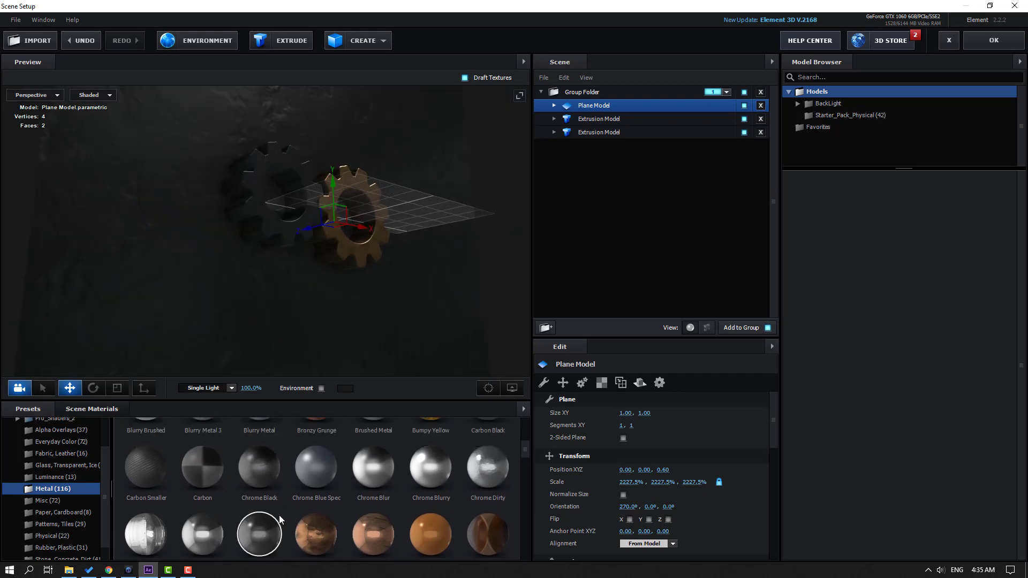
- Apply the Black Shiny Bump metal material to the background plane and show the materials used in the scene
scroll(235, 532, "down", 2)
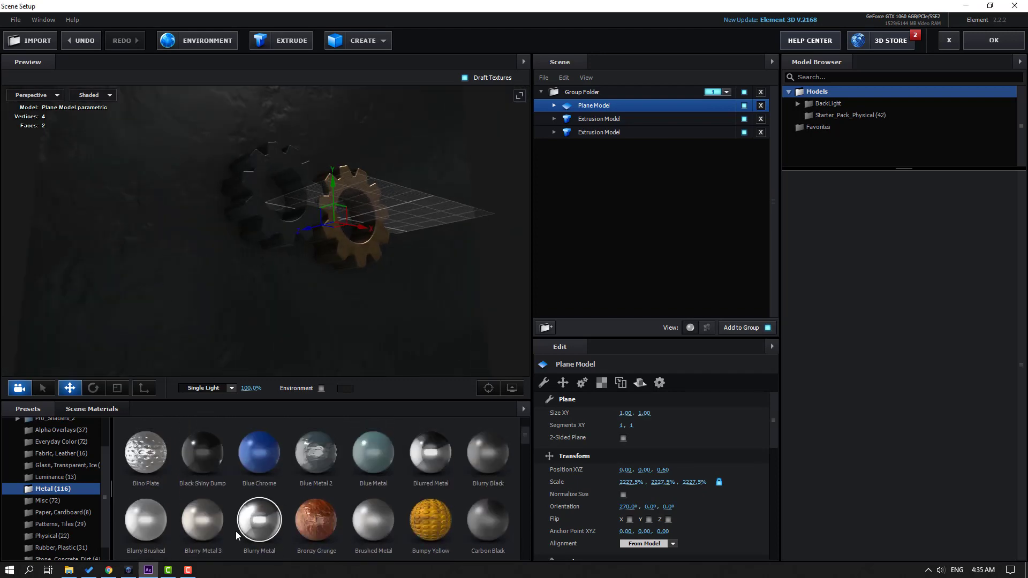
scroll(205, 511, "down", 2)
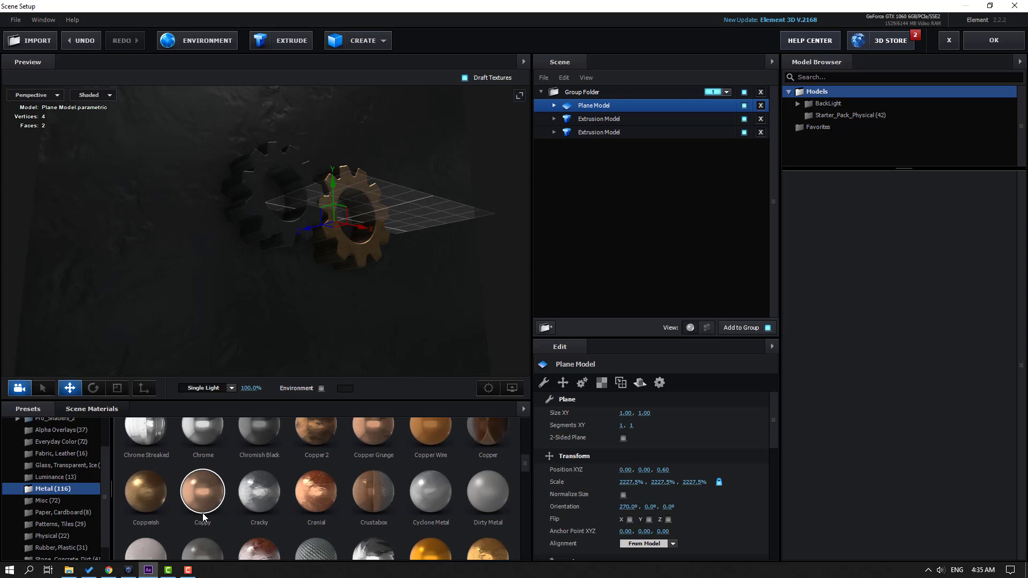
scroll(191, 519, "up", 5)
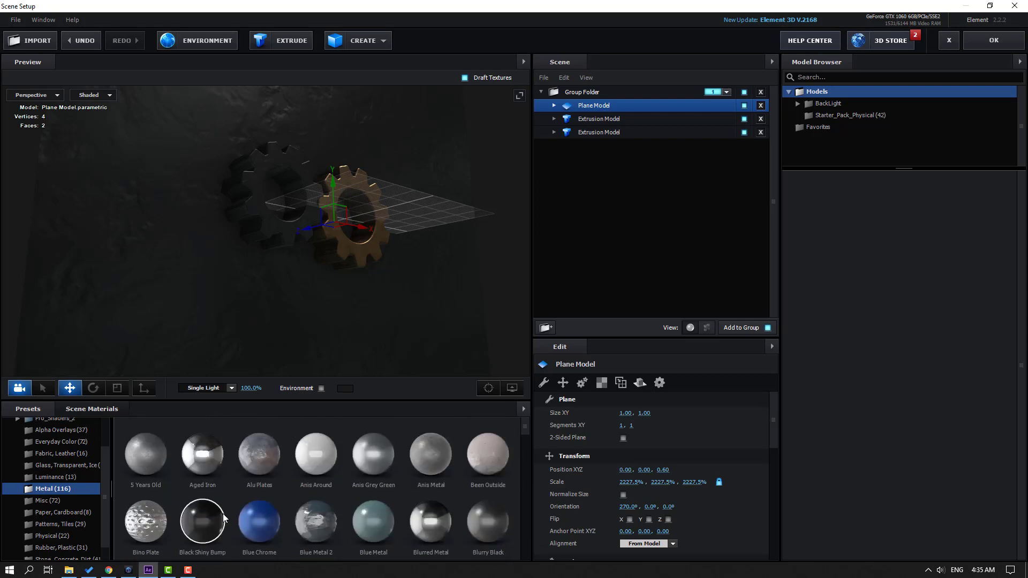
left_click_drag(224, 513, 197, 206)
scroll(221, 208, "up", 4)
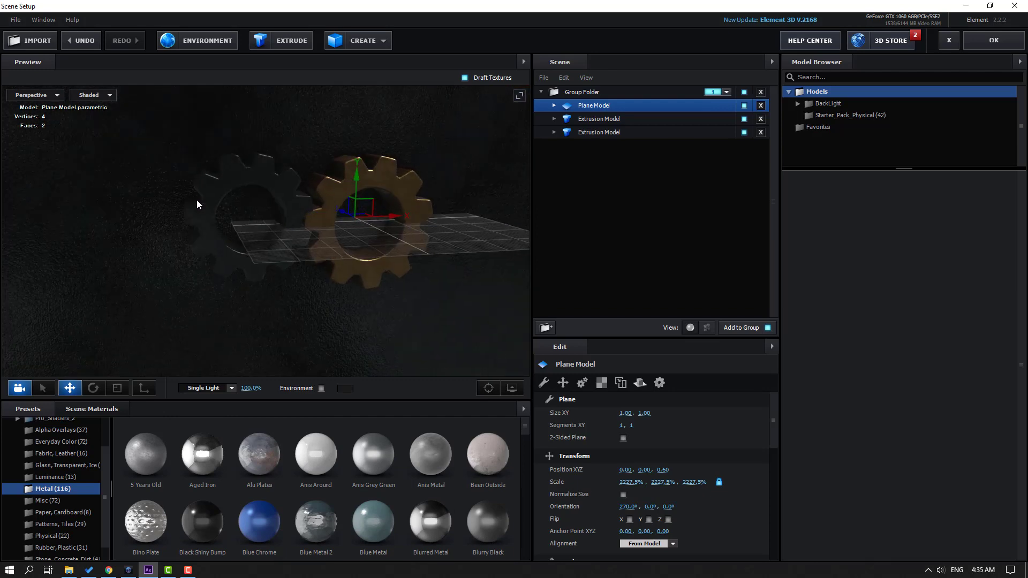
left_click(84, 410)
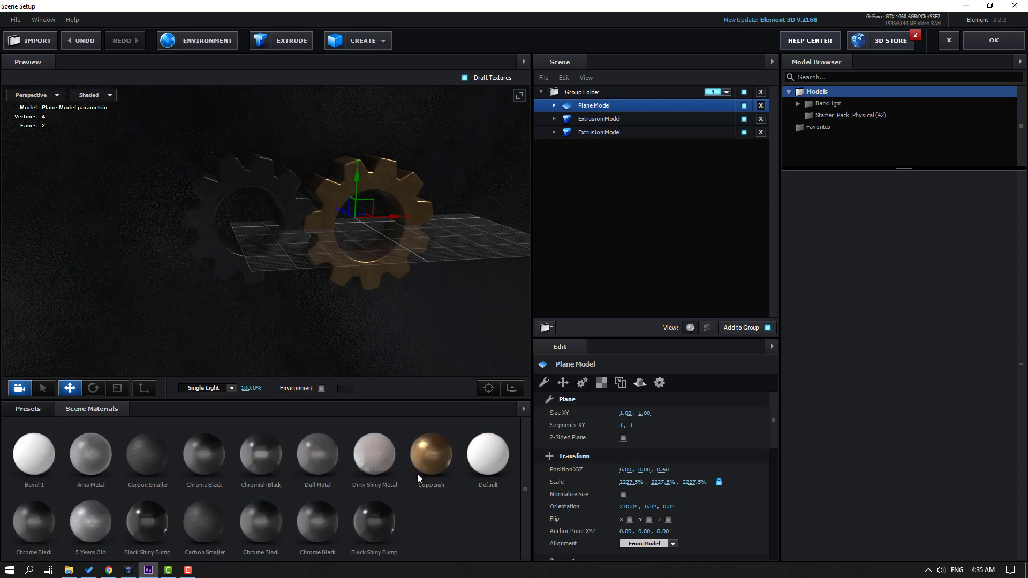
- Apply the Copperish material to the remaining dark gear as well and accept the scene setup
left_click_drag(307, 194, 262, 176)
scroll(346, 208, "up", 4)
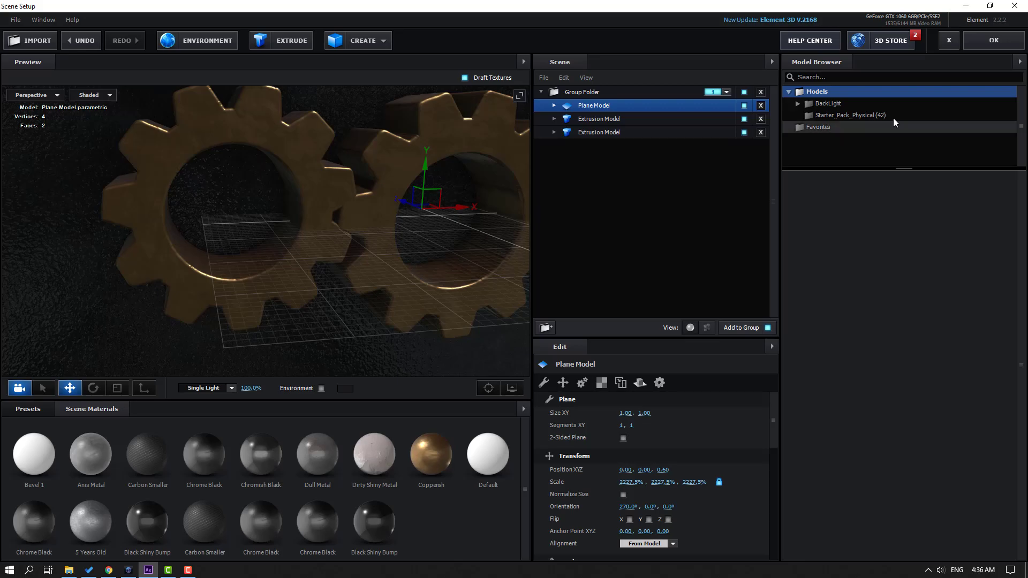
left_click(990, 43)
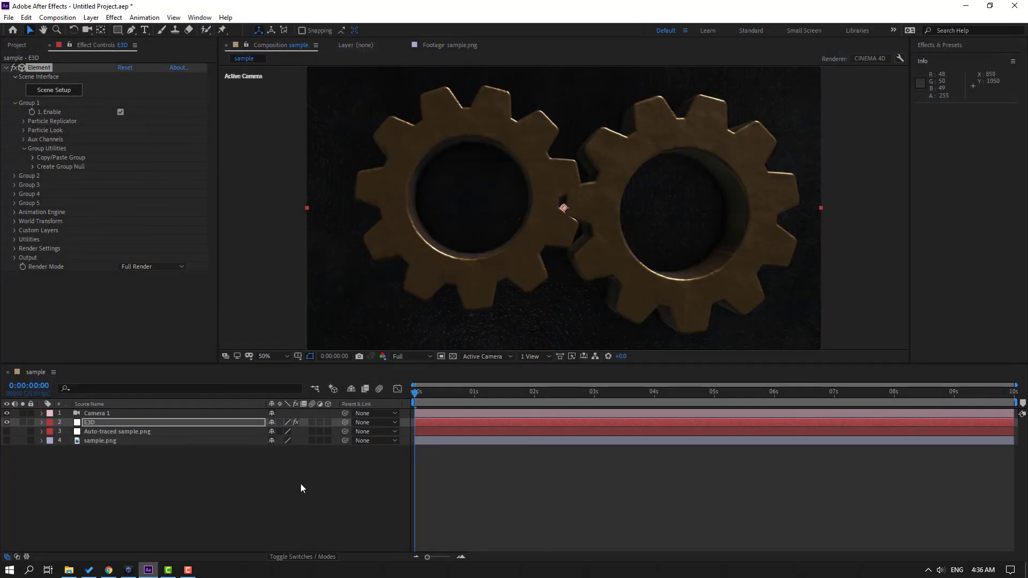
- Scrub through the composition and play a preview of the rotating gears
left_click(300, 483)
left_click_drag(441, 395, 566, 395)
key("space")
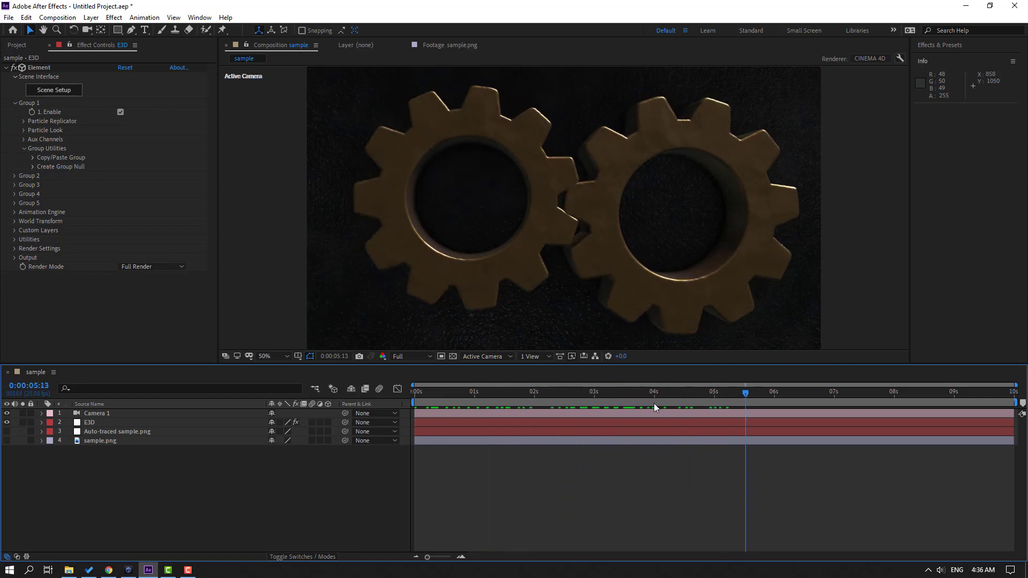
- Return to the first frame and reframe the camera to a closer, tilted view of the two meshing gears
key("Home")
key("c")
left_click_drag(477, 222, 511, 205)
left_click_drag(522, 244, 546, 201)
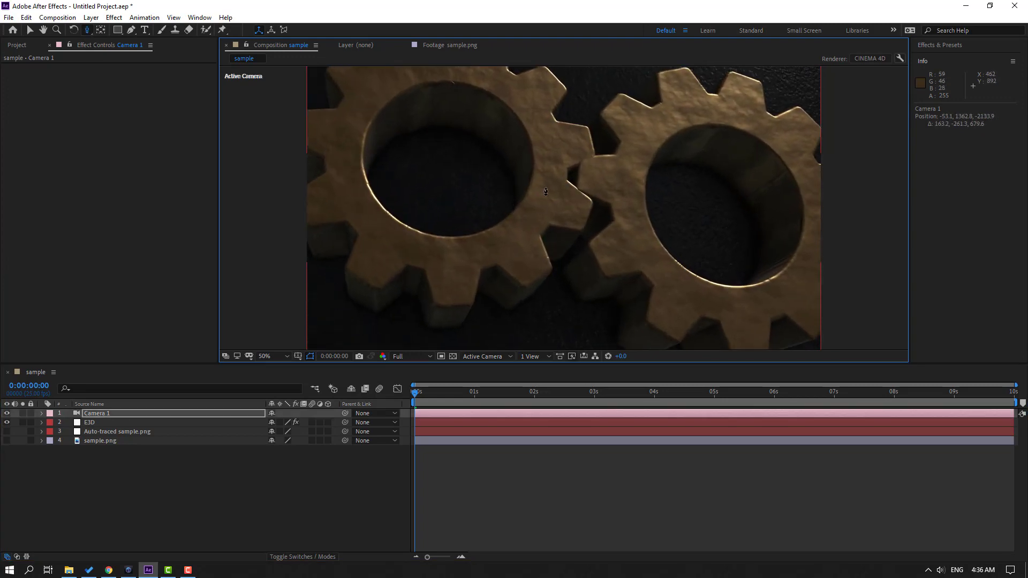
key("c")
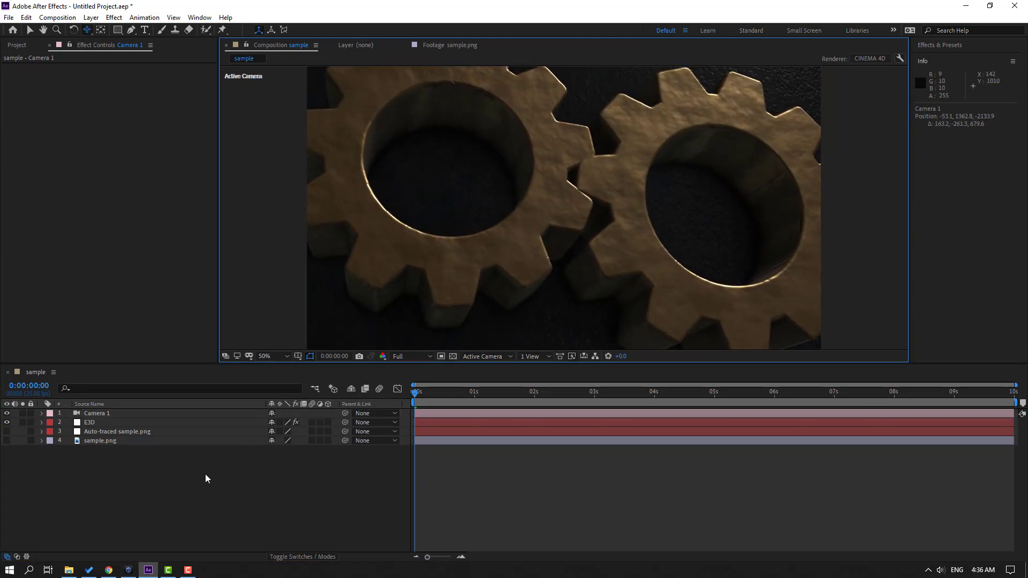
- Reduce the preview resolution to Quarter and turn on depth of field in Camera 1's options
left_click(86, 413)
left_click(42, 413)
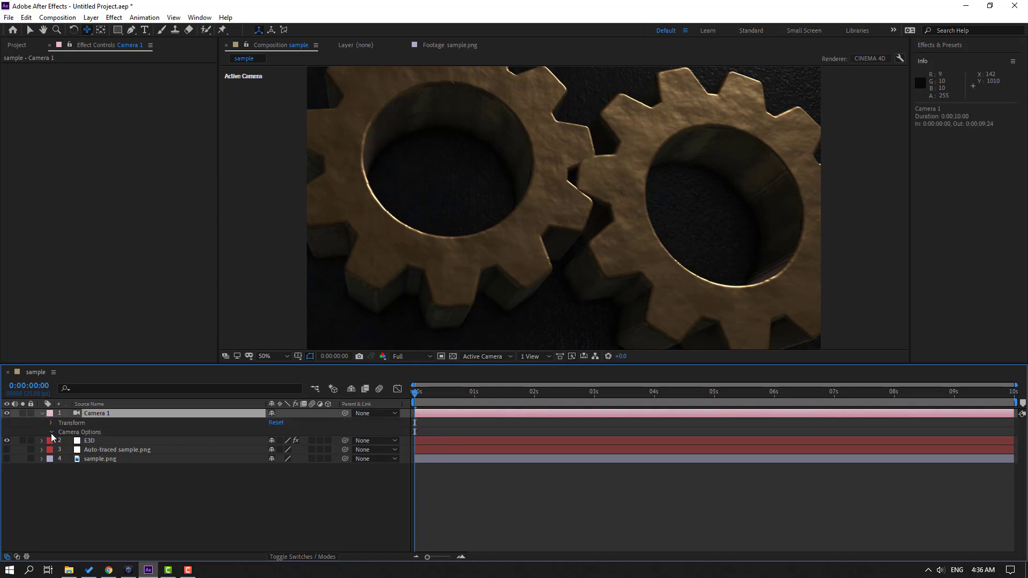
left_click(51, 432)
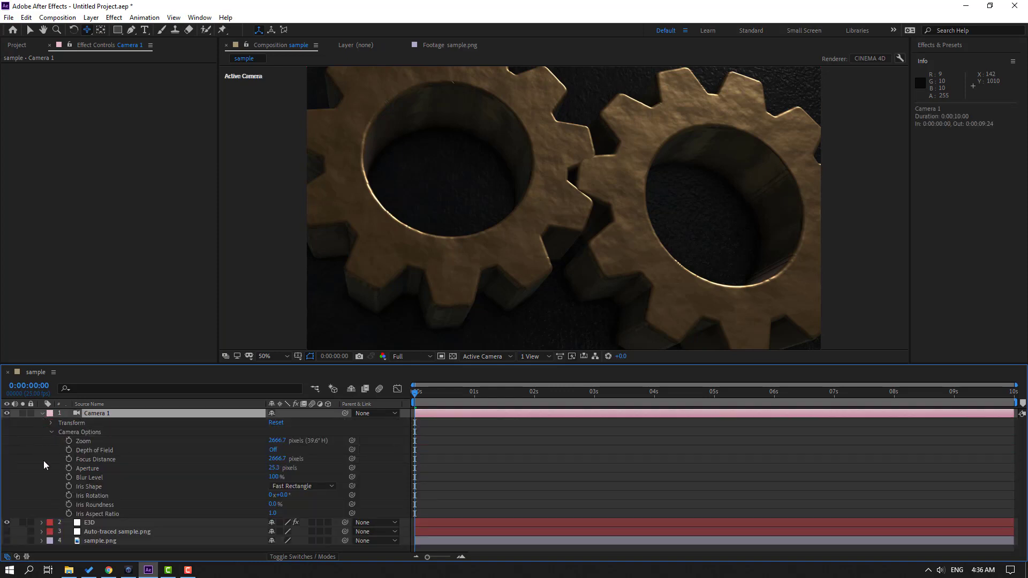
left_click(409, 357)
left_click(411, 421)
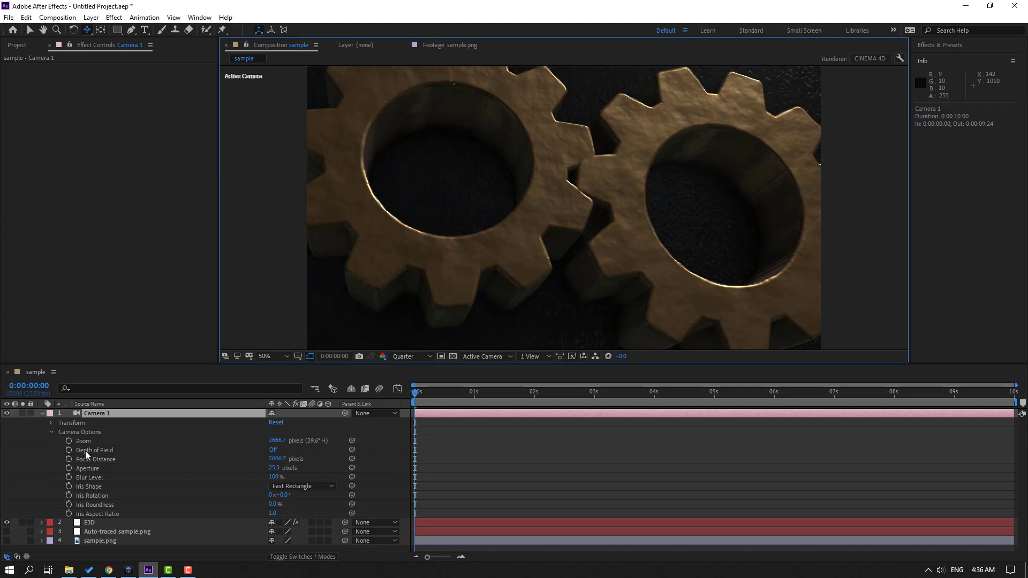
left_click(86, 451)
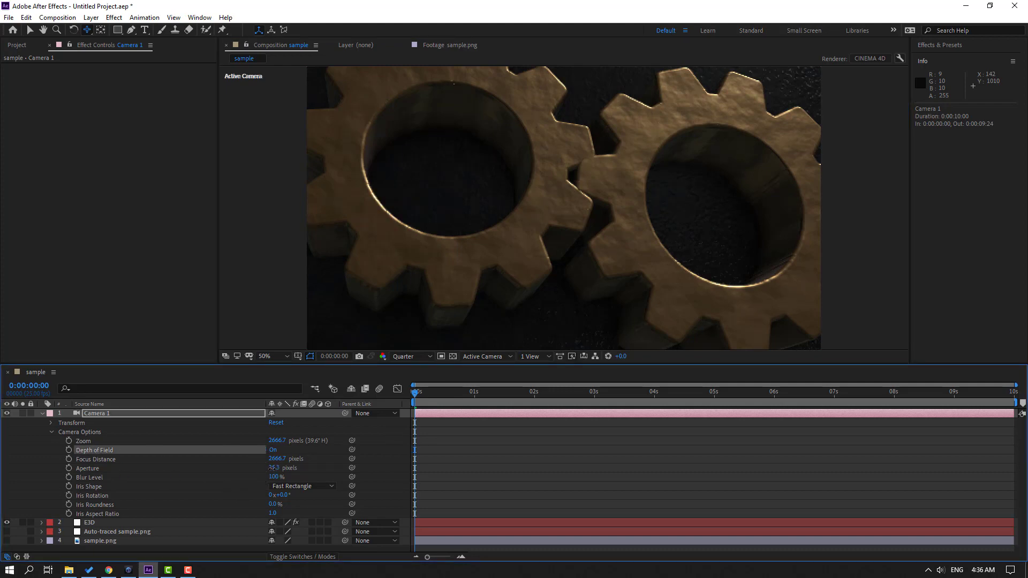
- Set Camera 1's blur level to 200% and raise its aperture to 100 and finally 300 pixels
left_click_drag(274, 467, 279, 471)
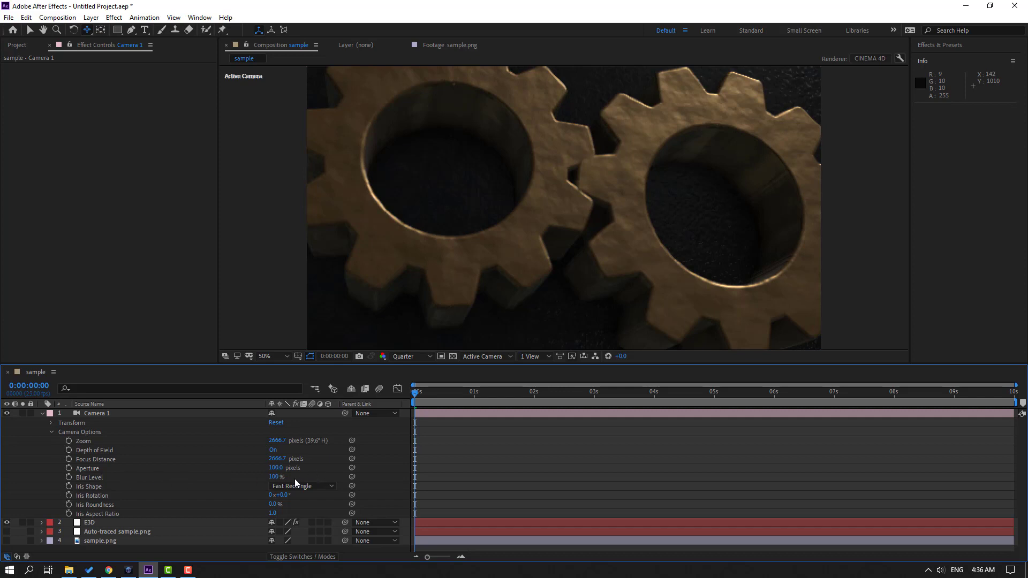
key("Return")
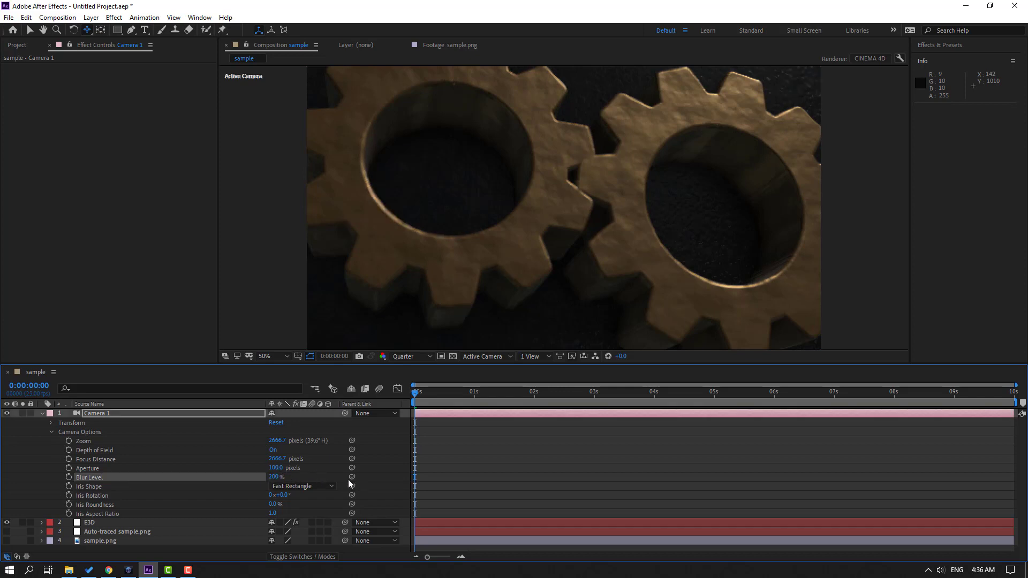
left_click(275, 467)
type("300")
key("Return")
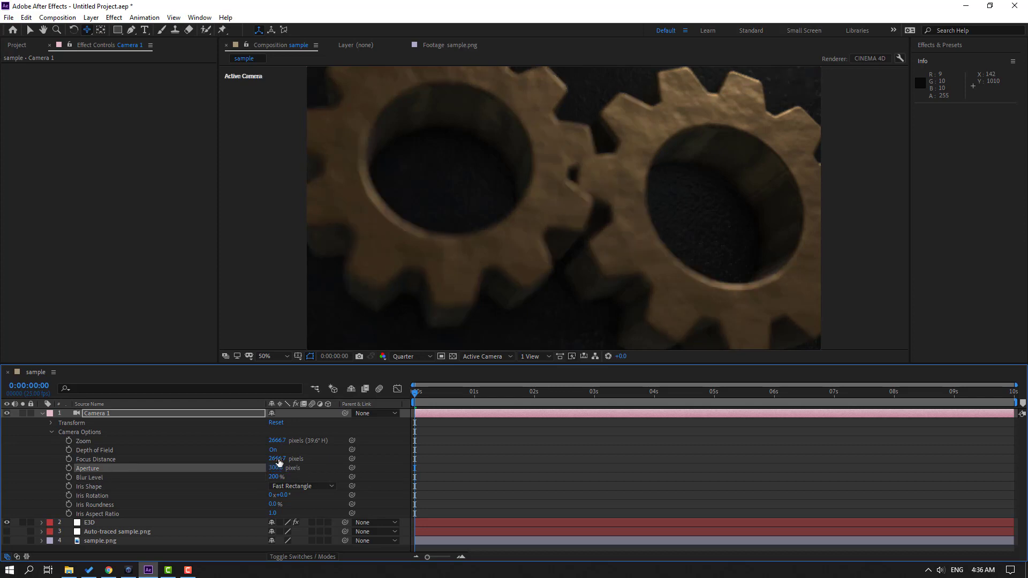
- Set Camera 1's focus distance to 2175.7 pixels and its aperture to 850 pixels, and preview the gear animation
left_click_drag(279, 458, 598, 466)
left_click(317, 474)
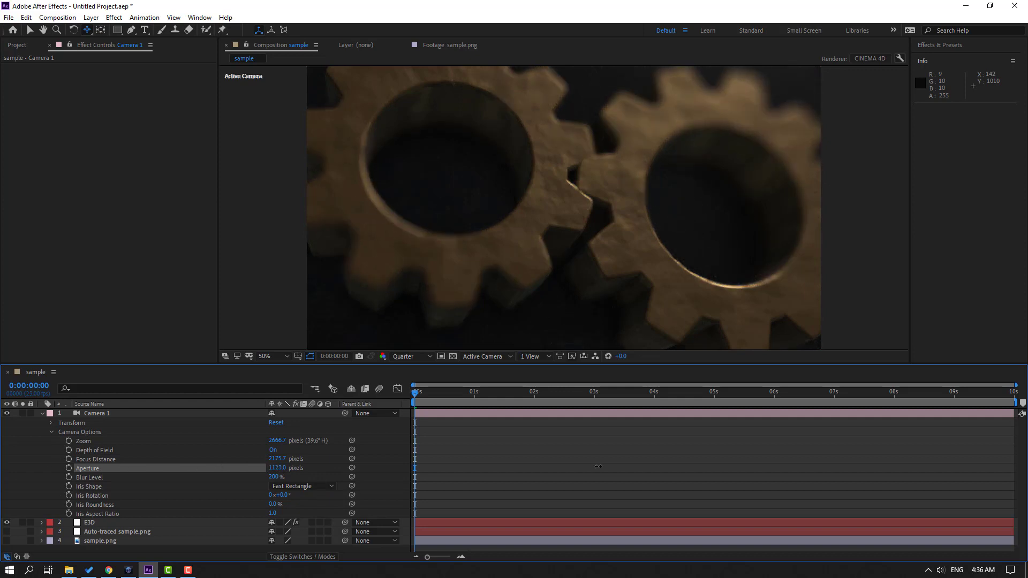
left_click_drag(425, 396, 570, 396)
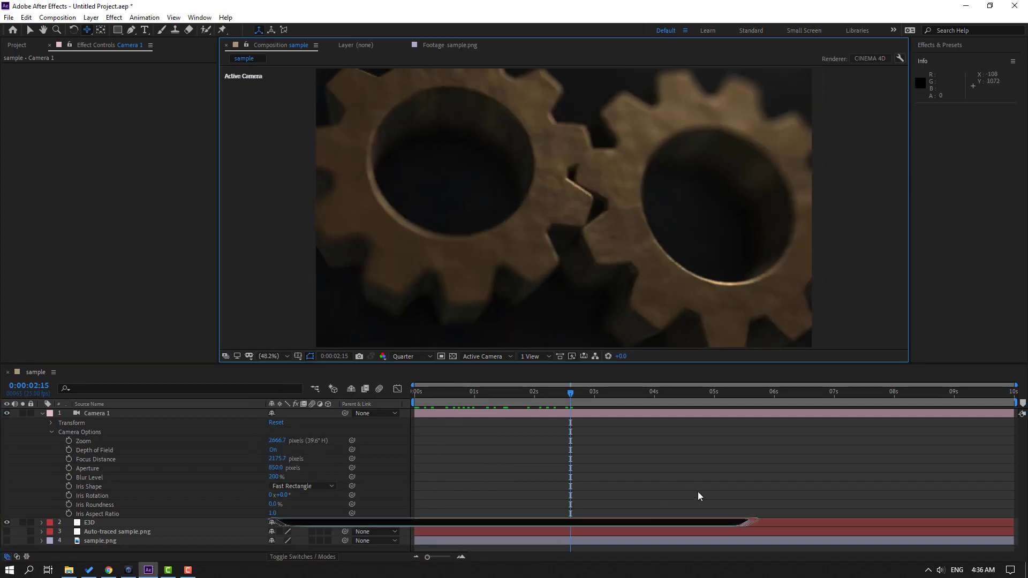
key("space")
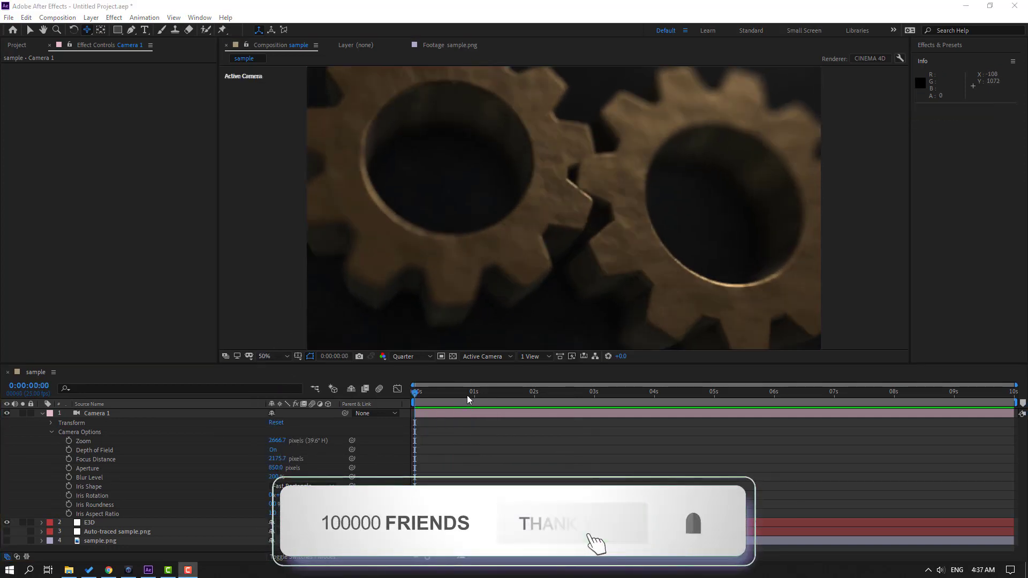